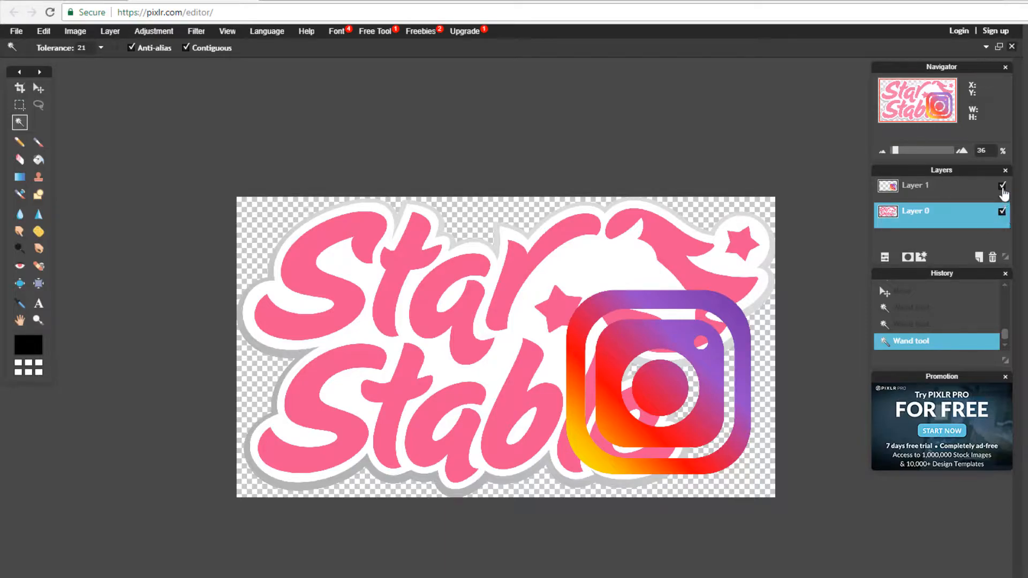
# - Select all the pink lettering, stars and horse mane of the logo on Layer 0 using the Wand tool at tolerance 101
pyautogui.click(1001, 187)
pyautogui.click(1001, 187)
pyautogui.click(327, 302)
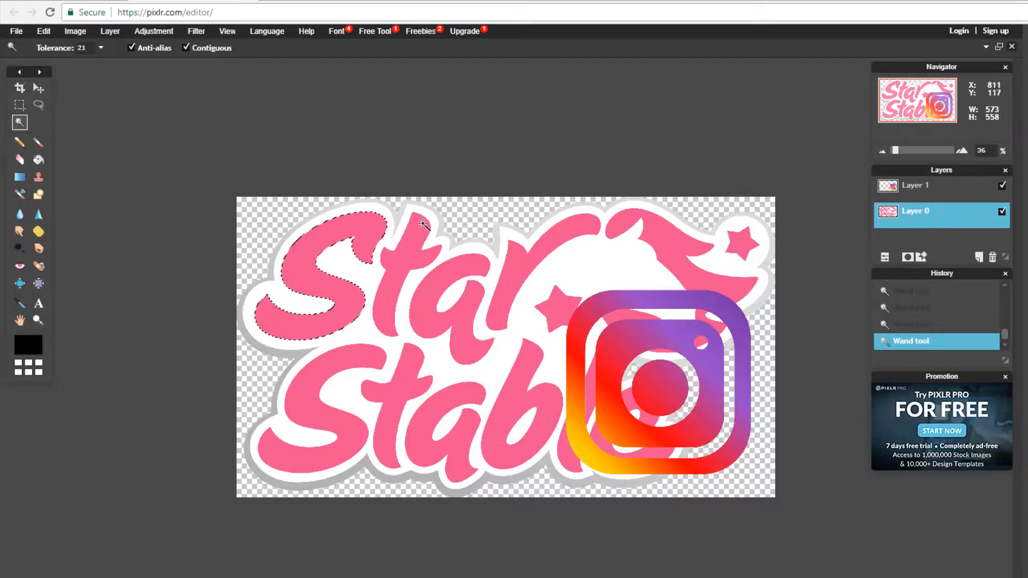
pyautogui.keyDown('shift'); pyautogui.click(449, 267); pyautogui.keyUp('shift')
pyautogui.keyDown('shift'); pyautogui.click(519, 256); pyautogui.keyUp('shift')
pyautogui.moveTo(57, 48); pyautogui.dragTo(60, 48)
pyautogui.write('101')
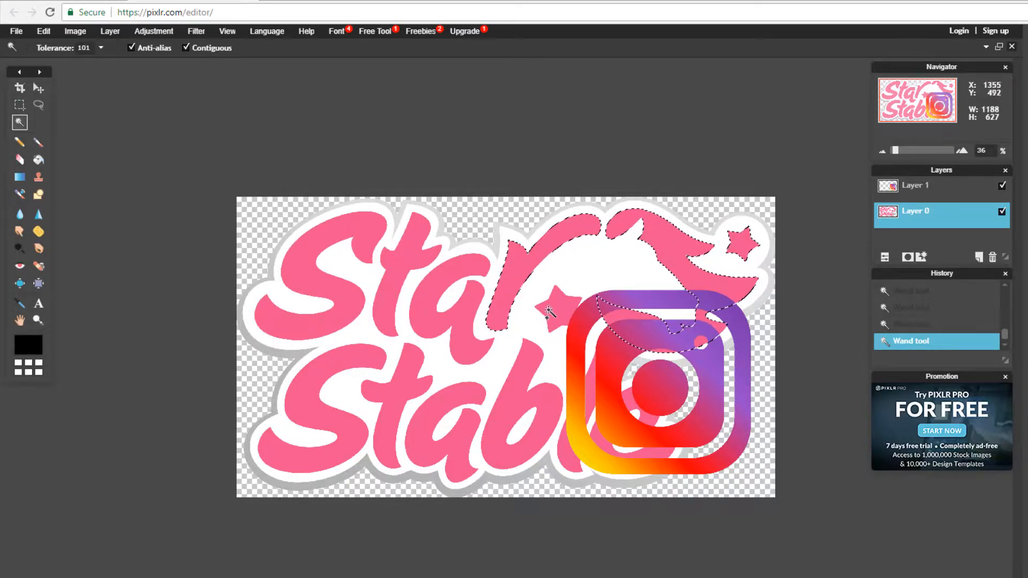
pyautogui.keyDown('shift'); pyautogui.click(596, 426); pyautogui.keyUp('shift')
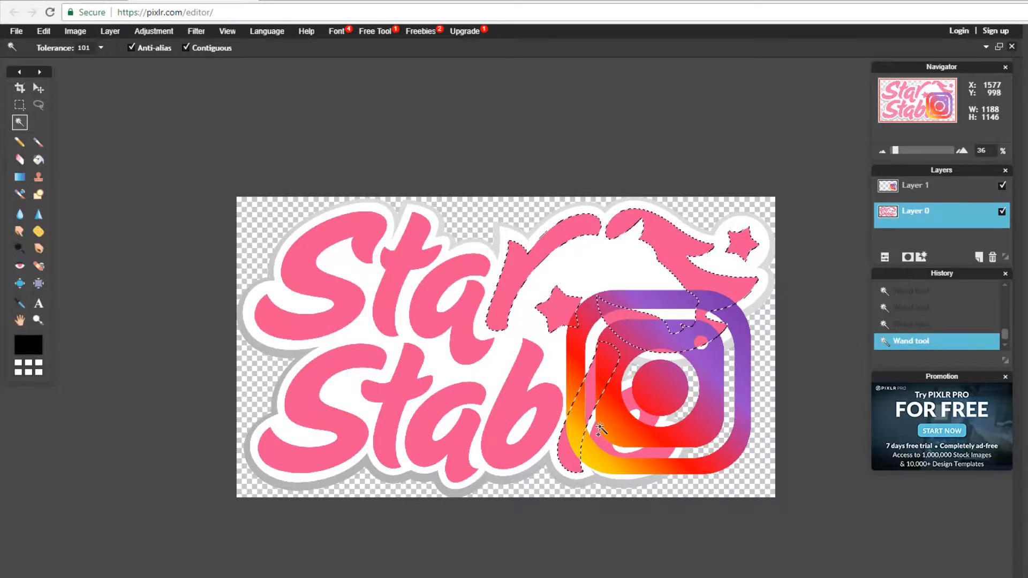
pyautogui.keyDown('shift'); pyautogui.click(459, 398); pyautogui.keyUp('shift')
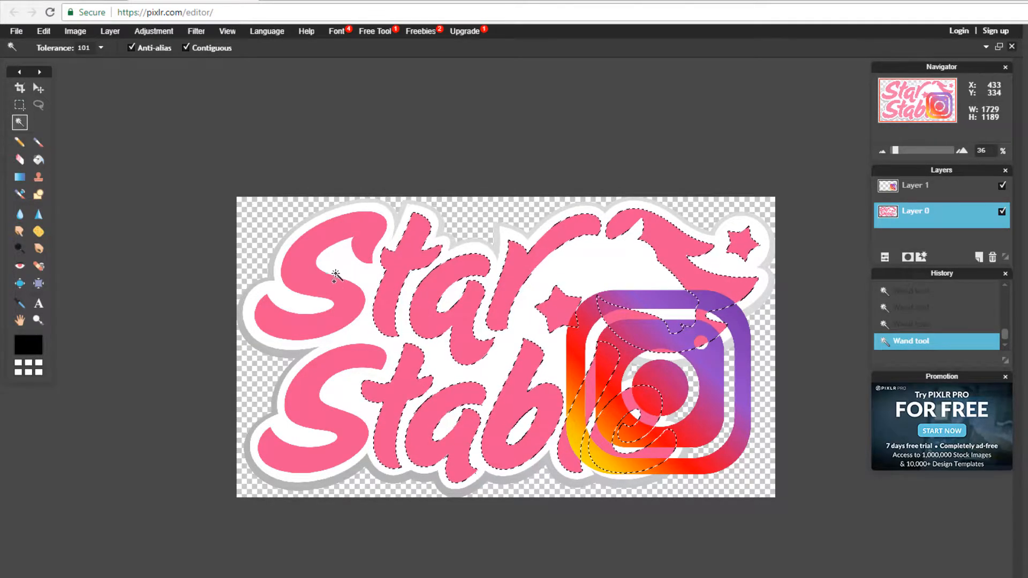
pyautogui.keyDown('shift'); pyautogui.click(356, 365); pyautogui.keyUp('shift')
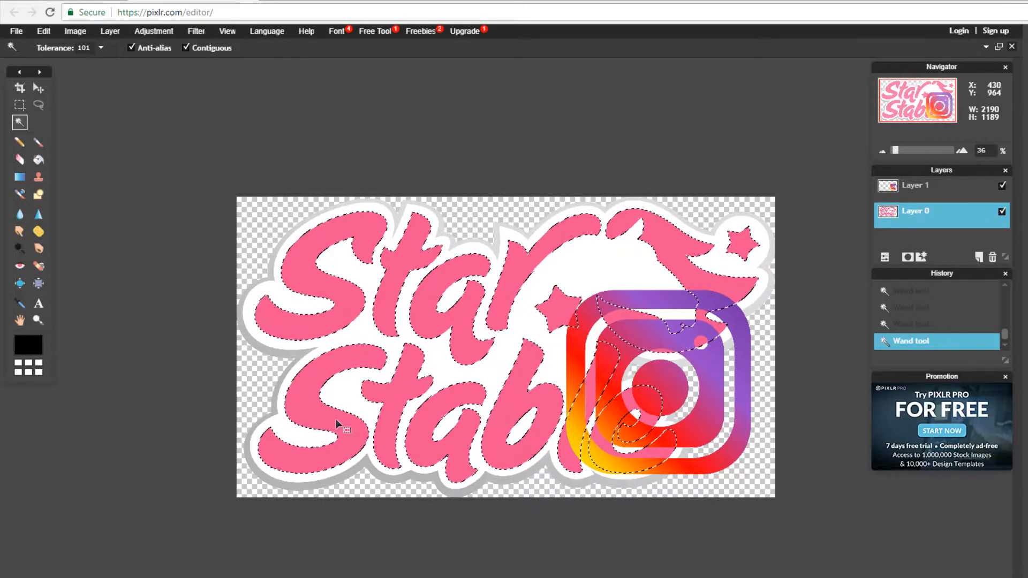
# - Set the Gradient tool's starting colour to the yellow (f7cf02) sampled from the Instagram icon's lower corner
pyautogui.click(20, 176)
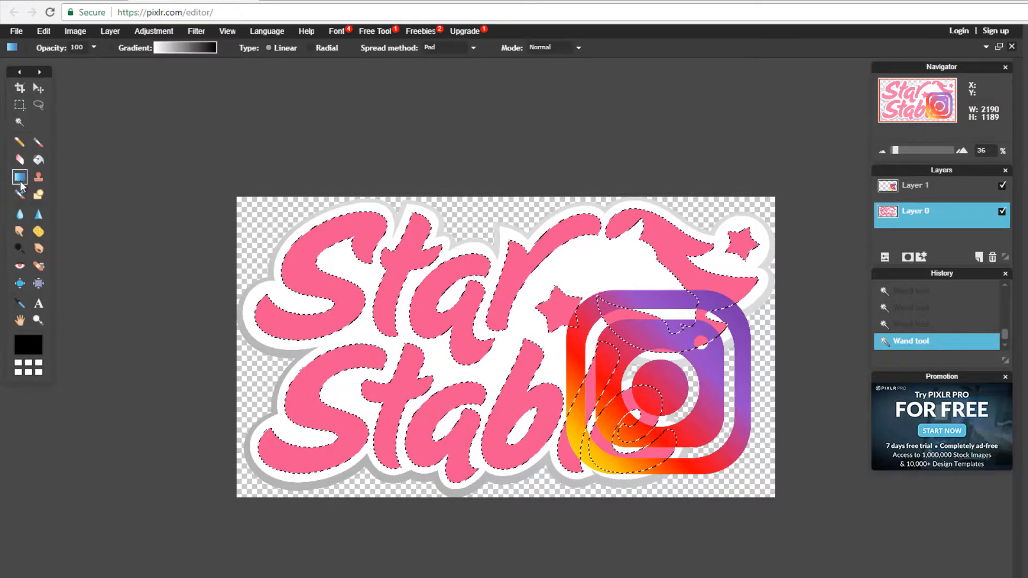
pyautogui.click(156, 49)
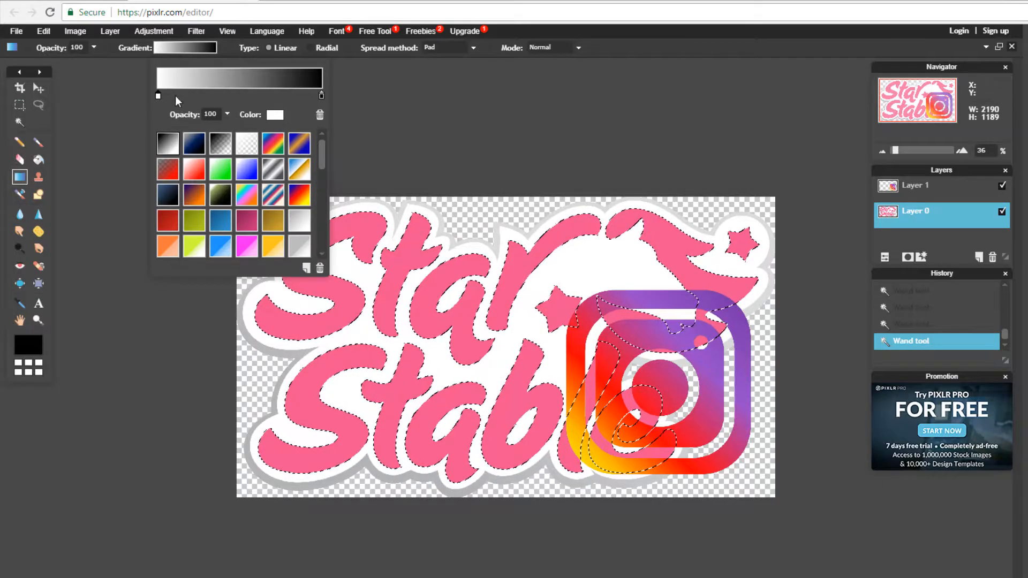
pyautogui.click(275, 116)
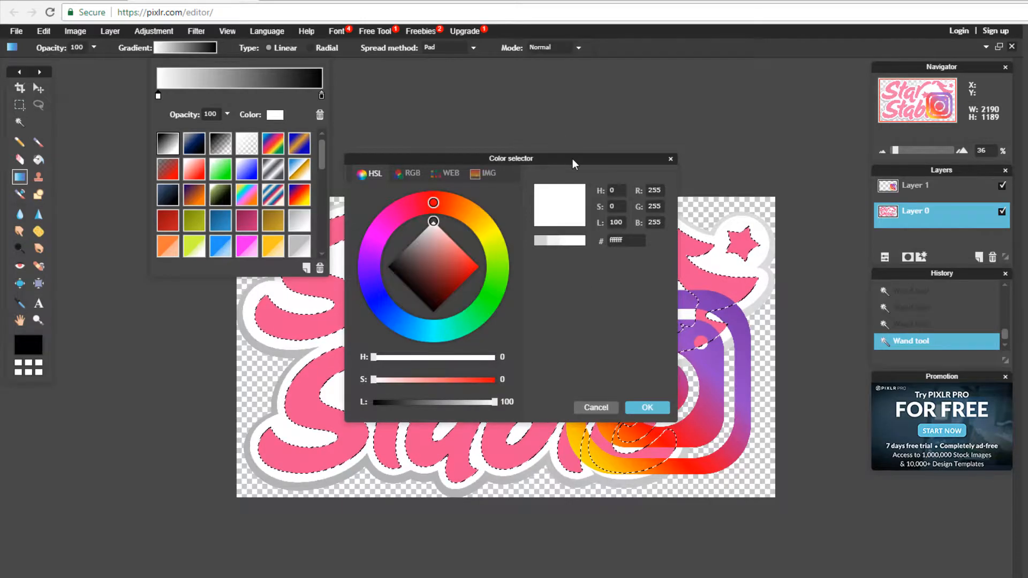
pyautogui.moveTo(574, 163); pyautogui.dragTo(289, 252)
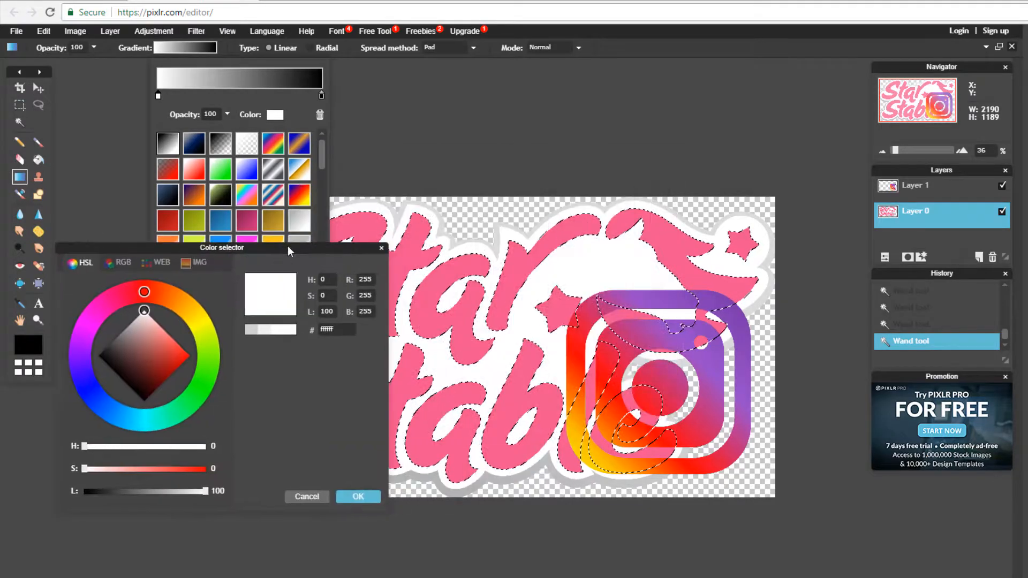
pyautogui.click(580, 440)
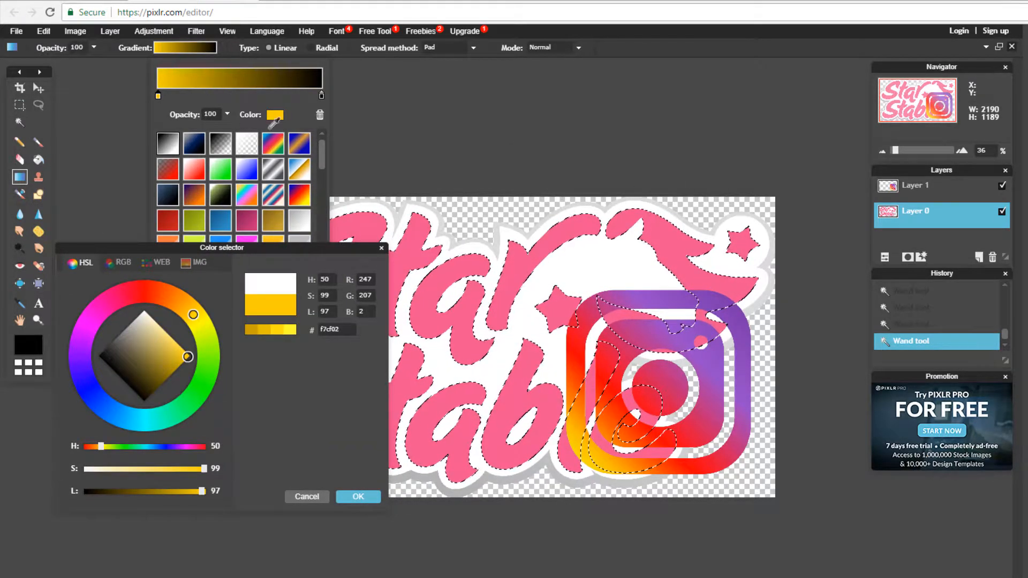
pyautogui.click(358, 496)
# - Add two intermediate stops to the gradient, coloured with shades sampled from the Instagram icon's outer ring between yellow and purple
pyautogui.moveTo(321, 95); pyautogui.dragTo(209, 95)
pyautogui.click(274, 115)
pyautogui.click(577, 382)
pyautogui.click(358, 465)
pyautogui.click(285, 95)
pyautogui.click(274, 115)
pyautogui.click(584, 328)
pyautogui.click(358, 464)
# - Set the gradient's end colour to purple sampled from the Instagram icon and fine-tune the position of an intermediate stop
pyautogui.click(322, 95)
pyautogui.click(274, 116)
pyautogui.click(717, 306)
pyautogui.click(358, 465)
pyautogui.moveTo(258, 96); pyautogui.dragTo(262, 96)
# - Fill the selected logo shapes with the gradient, running from yellow-orange at the lower left to purple at the upper right, and hide Layer 1
pyautogui.click(429, 130)
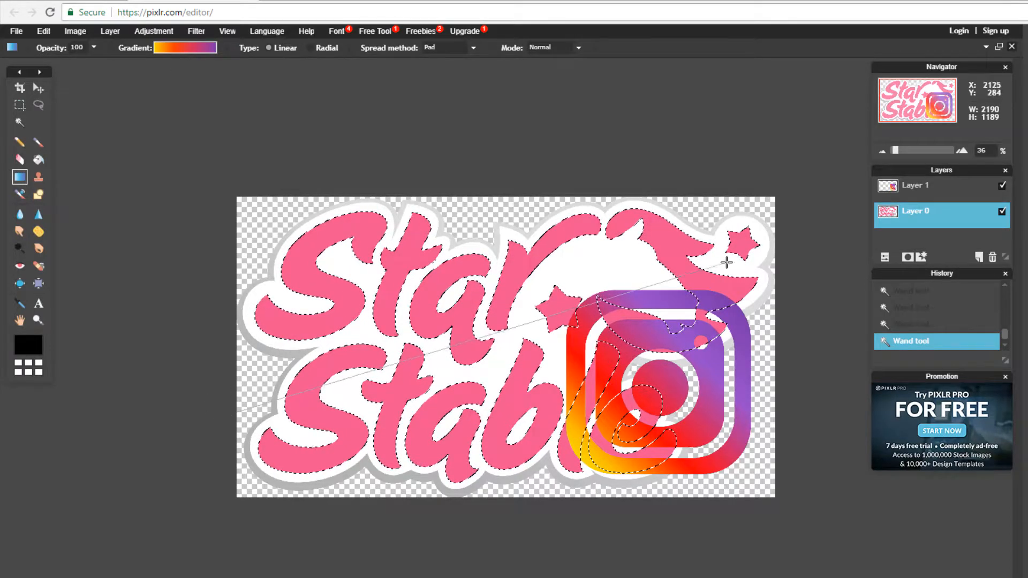
pyautogui.moveTo(766, 241); pyautogui.dragTo(767, 242)
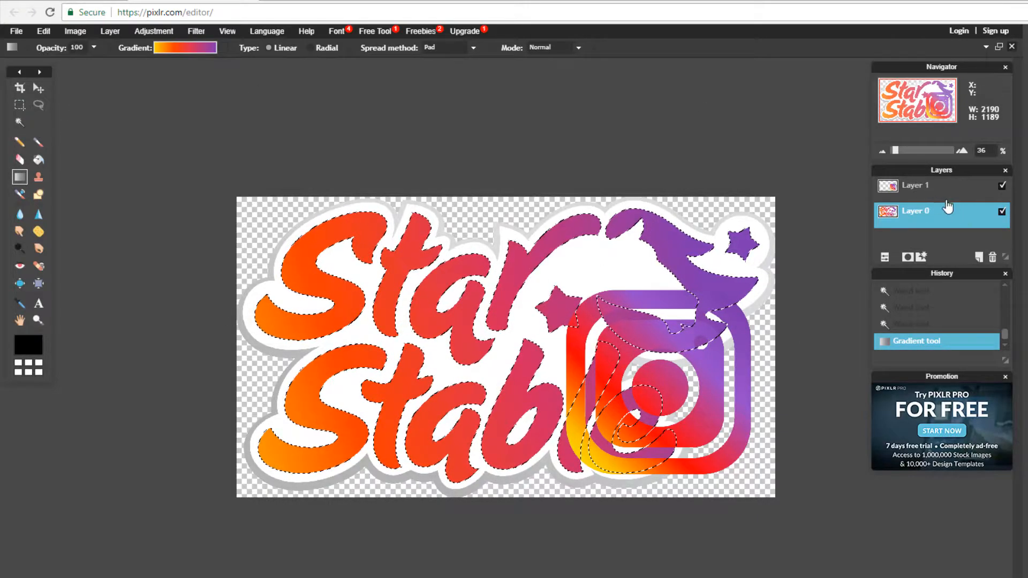
pyautogui.click(963, 187)
pyautogui.click(1002, 186)
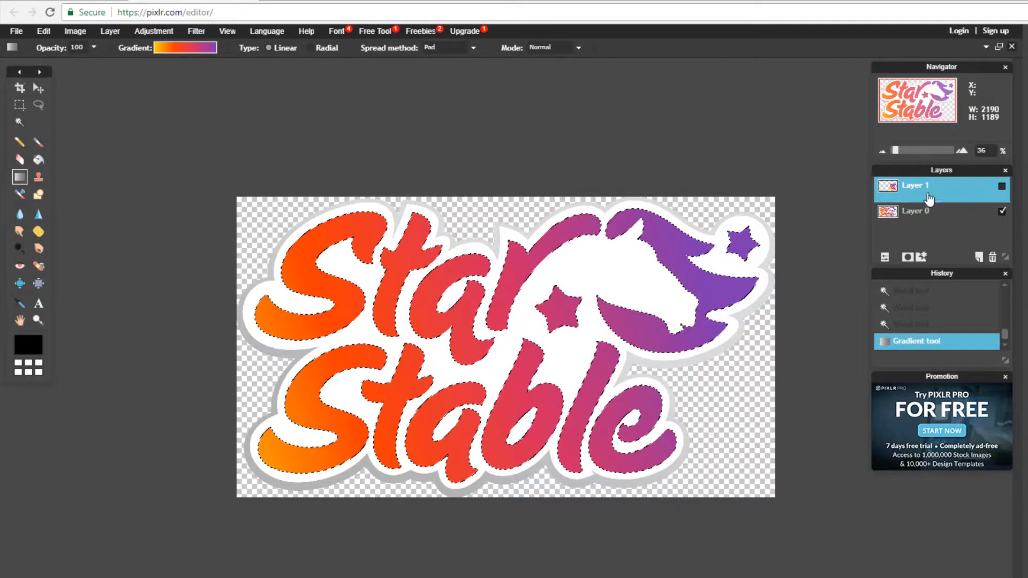
# - Clear the selection around the logo using the Wand tool
pyautogui.click(20, 122)
pyautogui.click(658, 375)
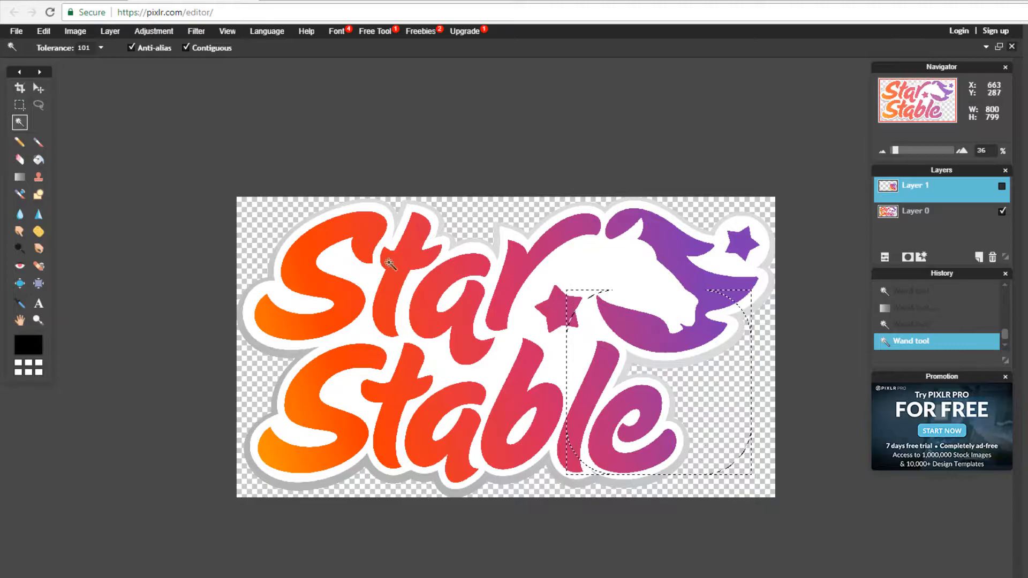
pyautogui.click(473, 214)
pyautogui.click(473, 215)
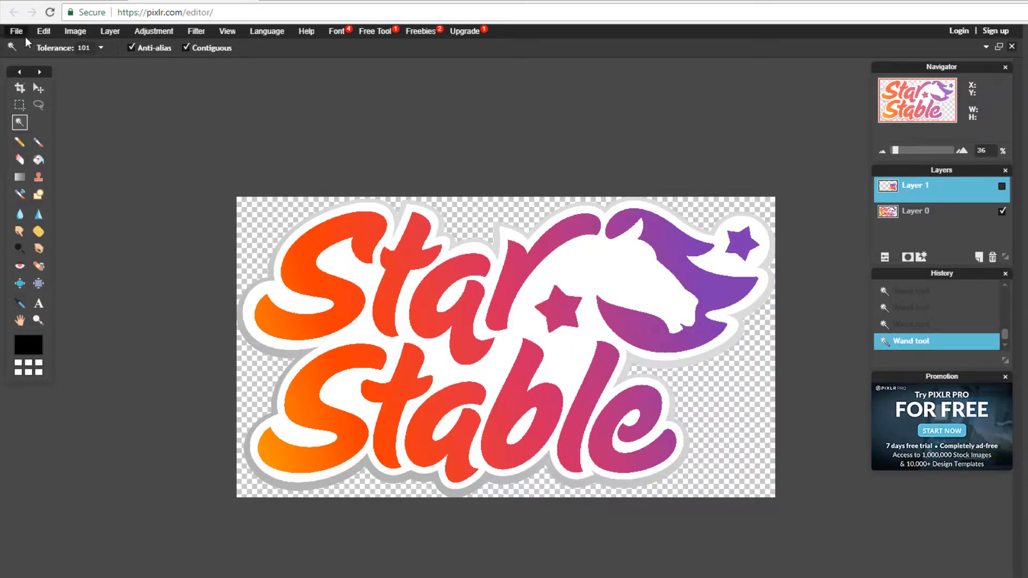
# - Save the image to the computer as "LOGO Star Stable instagram" in PNG (Transparent, full quality) format
pyautogui.click(20, 31)
pyautogui.click(46, 86)
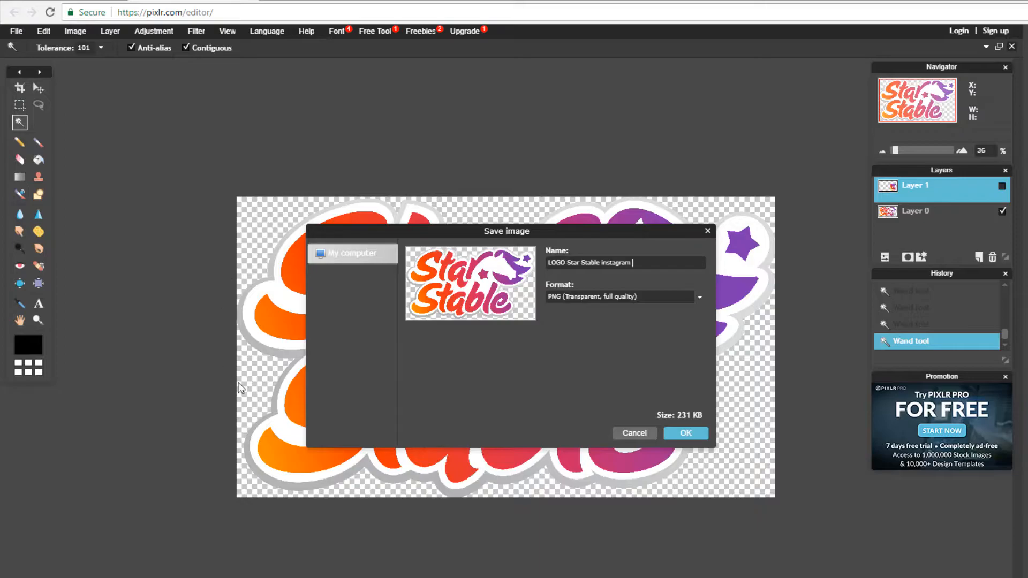
pyautogui.click(582, 296)
pyautogui.click(573, 316)
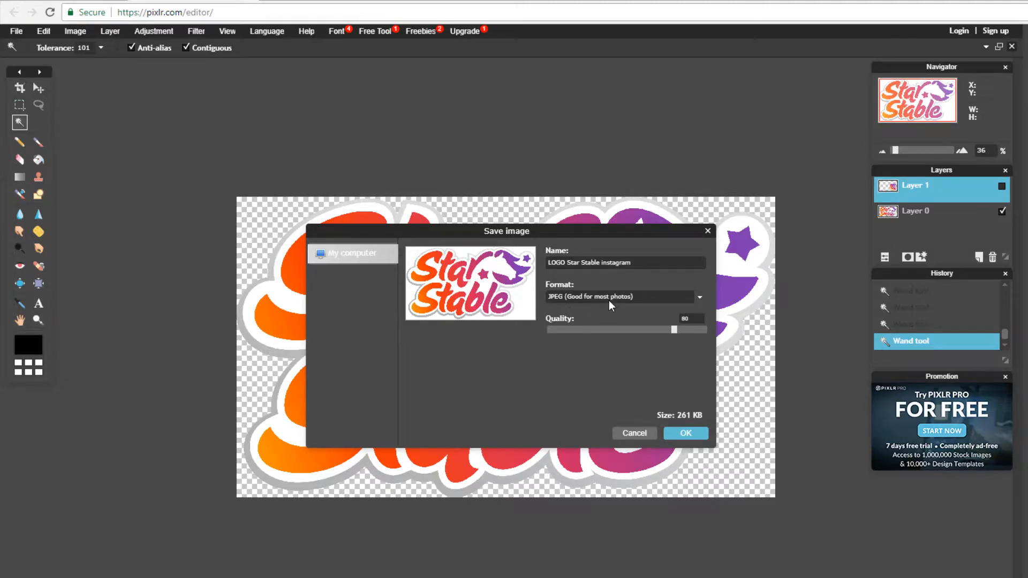
pyautogui.click(631, 304)
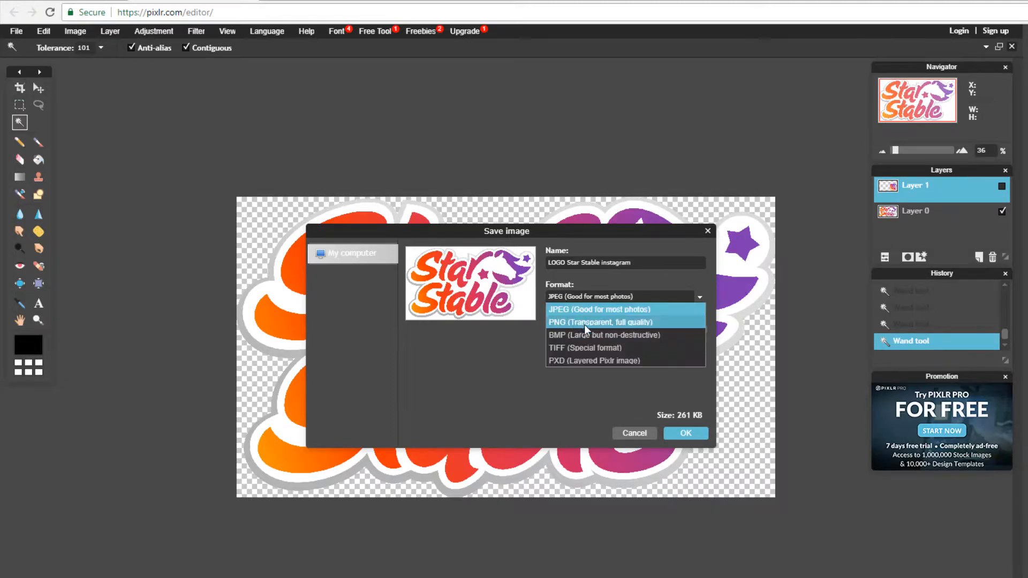
pyautogui.click(576, 323)
pyautogui.click(677, 432)
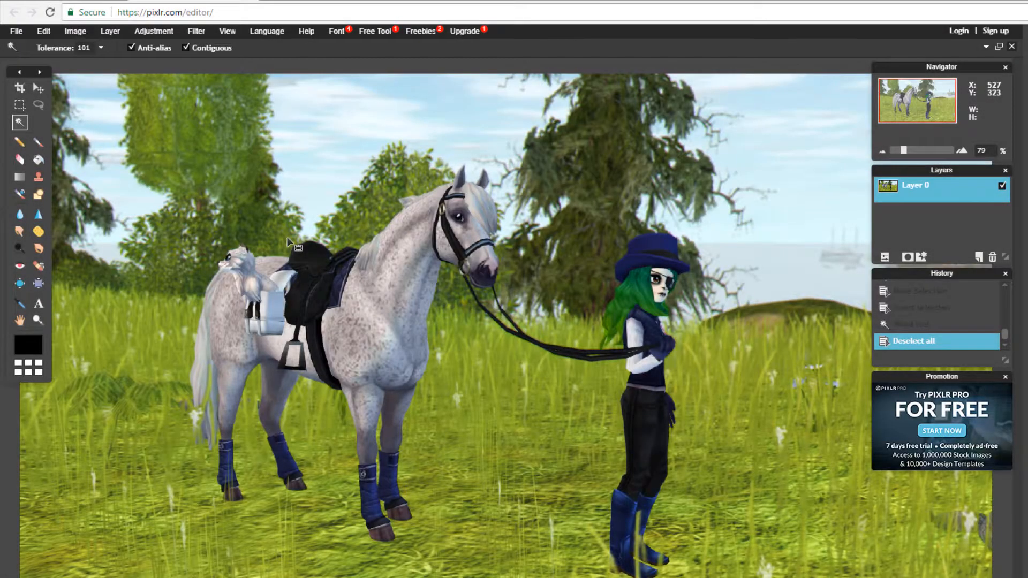
pyautogui.scroll(-4, 289, 242)
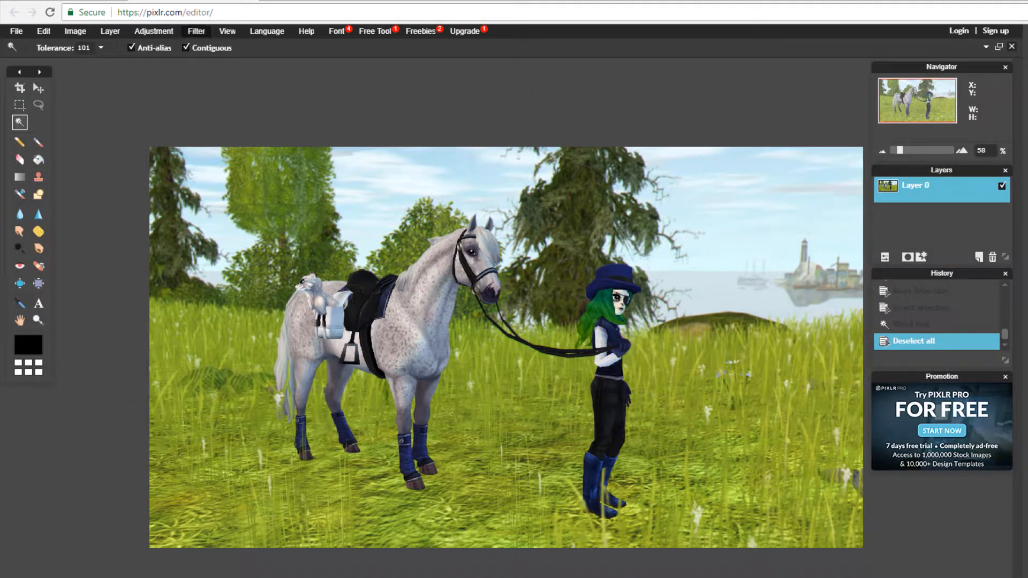
pyautogui.click(19, 105)
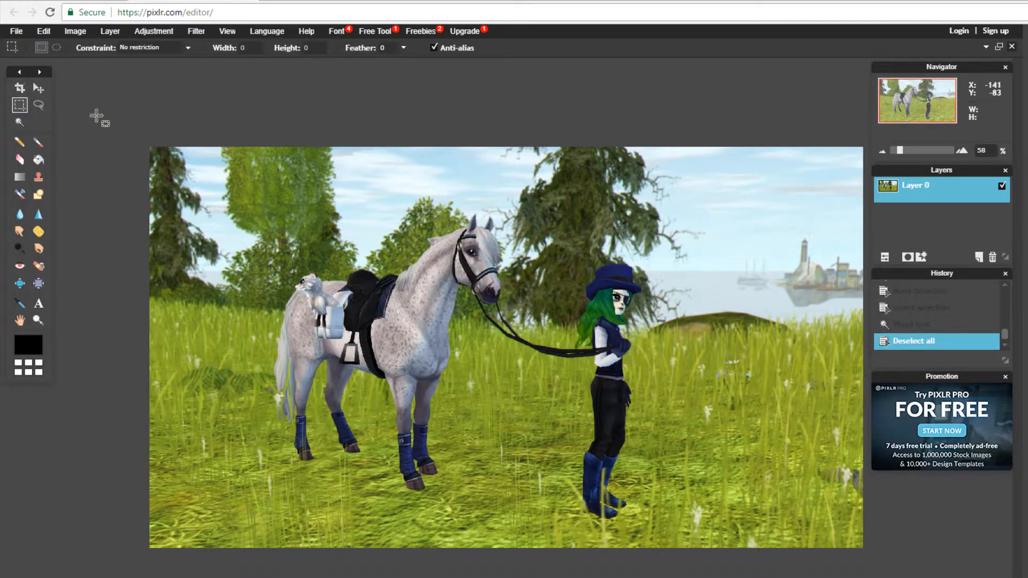
pyautogui.moveTo(78, 100); pyautogui.dragTo(882, 577)
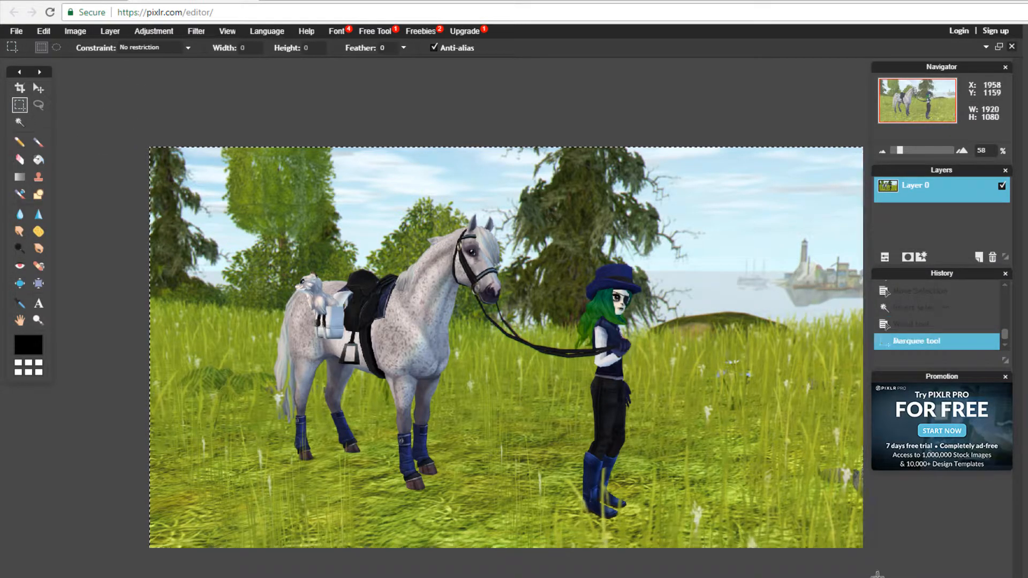
pyautogui.click(148, 30)
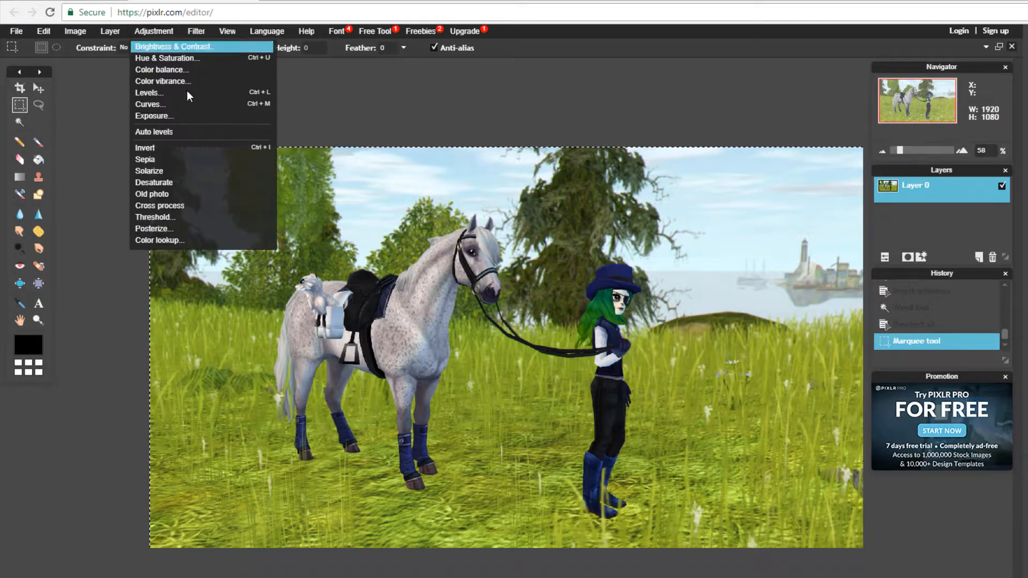
pyautogui.moveTo(195, 30)
pyautogui.click(211, 64)
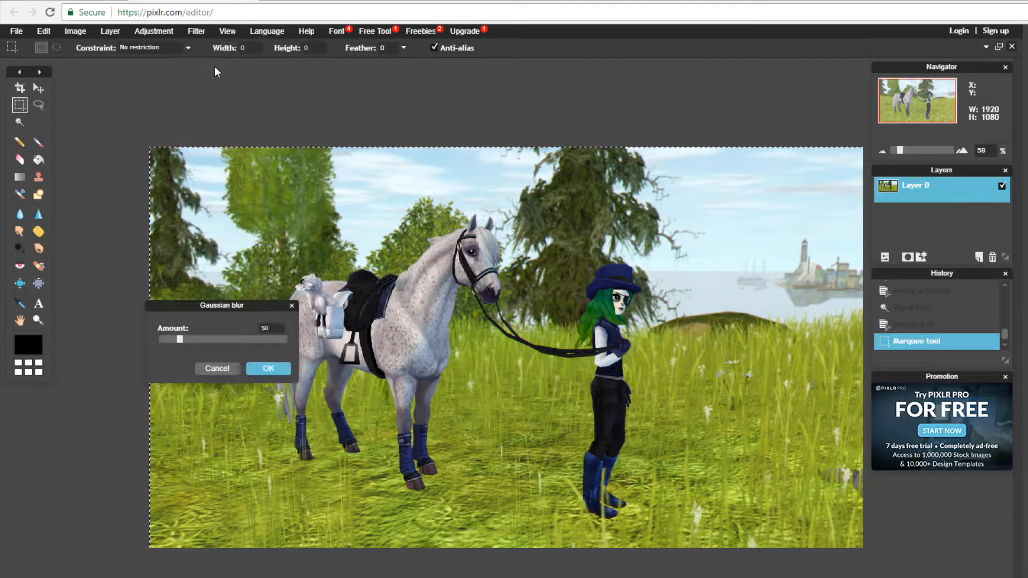
pyautogui.moveTo(179, 338); pyautogui.dragTo(285, 349)
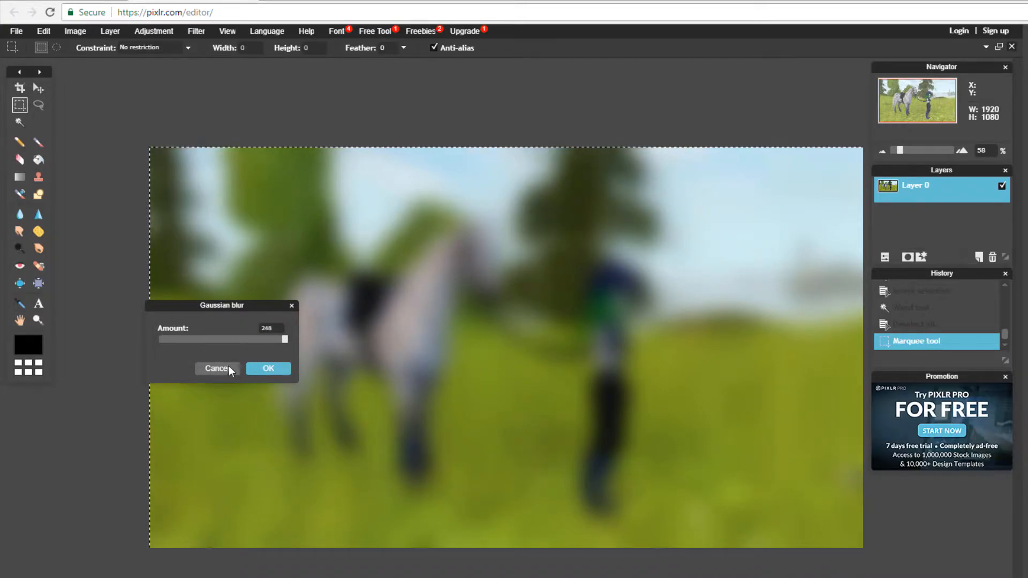
pyautogui.moveTo(215, 341); pyautogui.dragTo(158, 341)
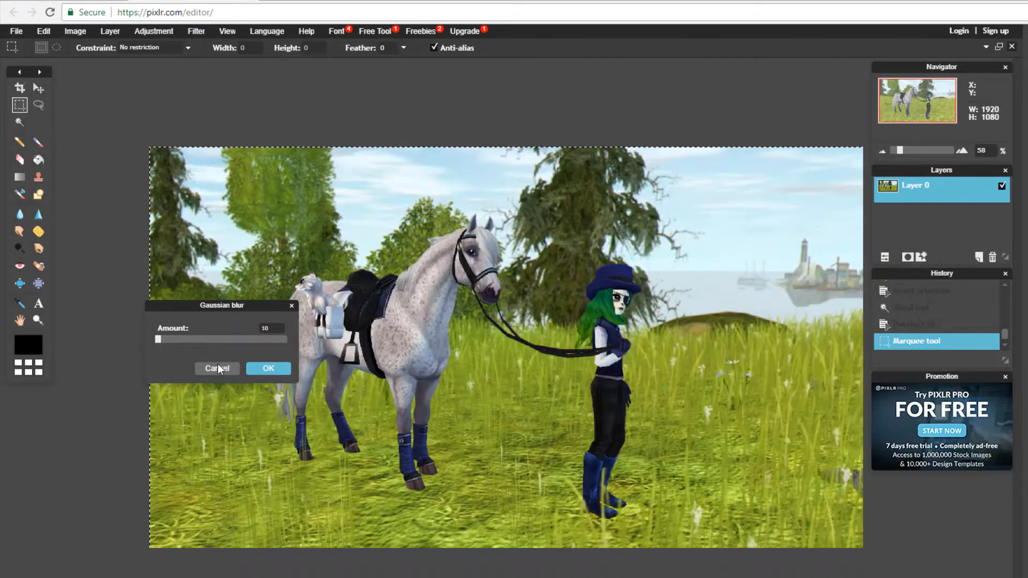
pyautogui.click(218, 367)
# - Deselect the whole image and outline the character's hat, face and hair with the Lasso tool
pyautogui.click(39, 107)
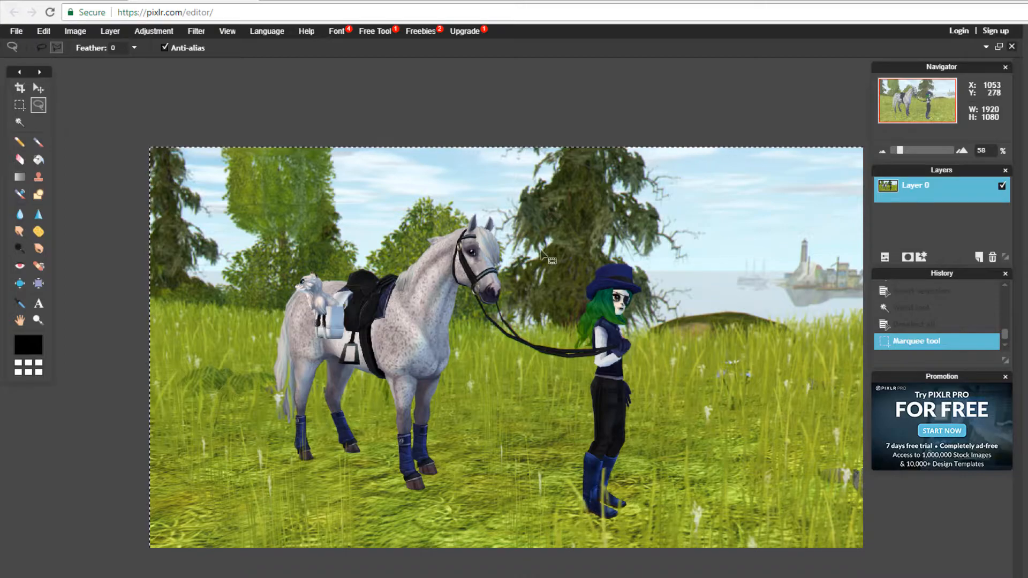
pyautogui.rightClick(560, 271)
pyautogui.click(603, 294)
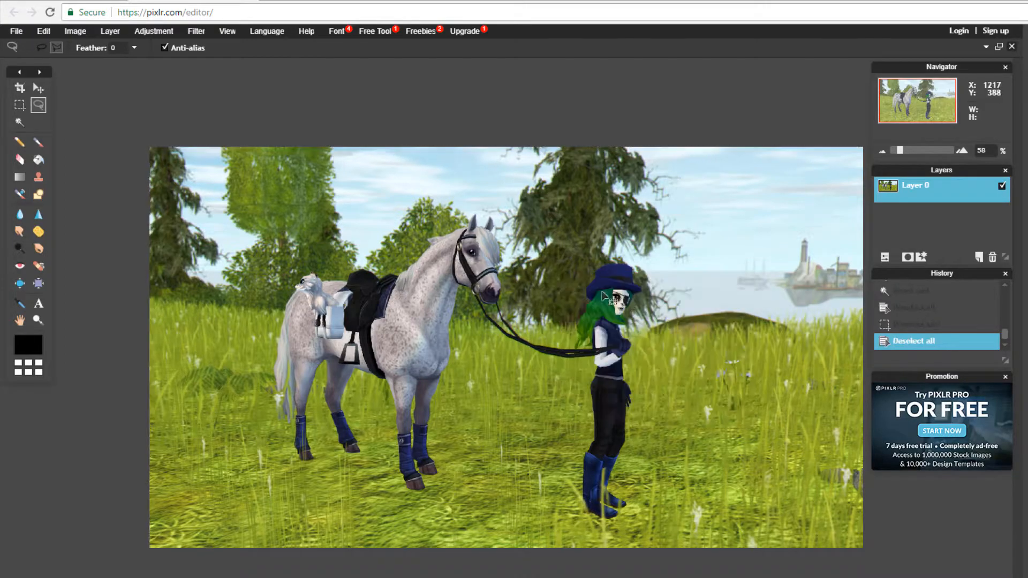
pyautogui.scroll(-1, 452, 351)
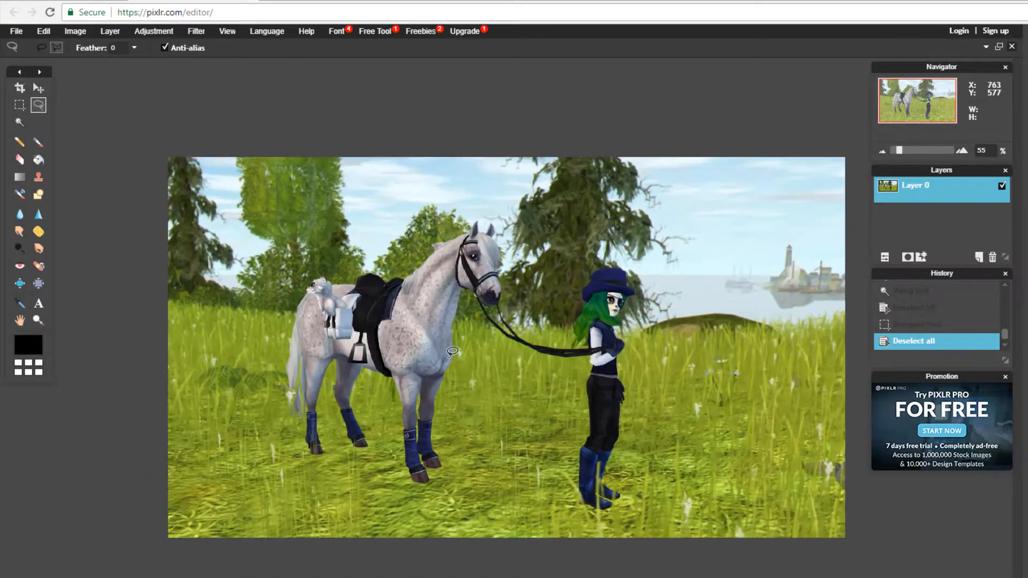
pyautogui.scroll(5, 452, 352)
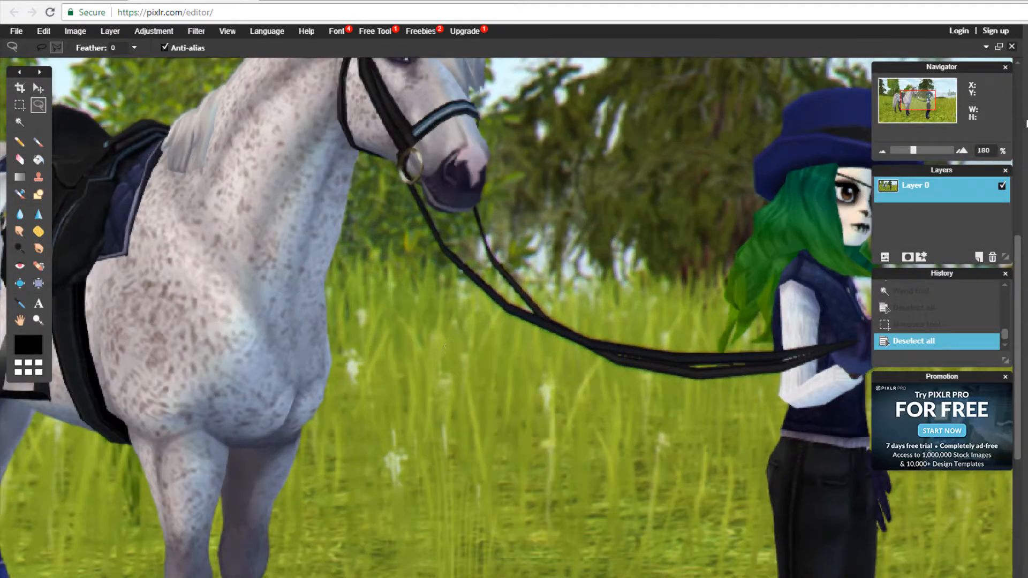
pyautogui.moveTo(930, 99); pyautogui.dragTo(947, 100)
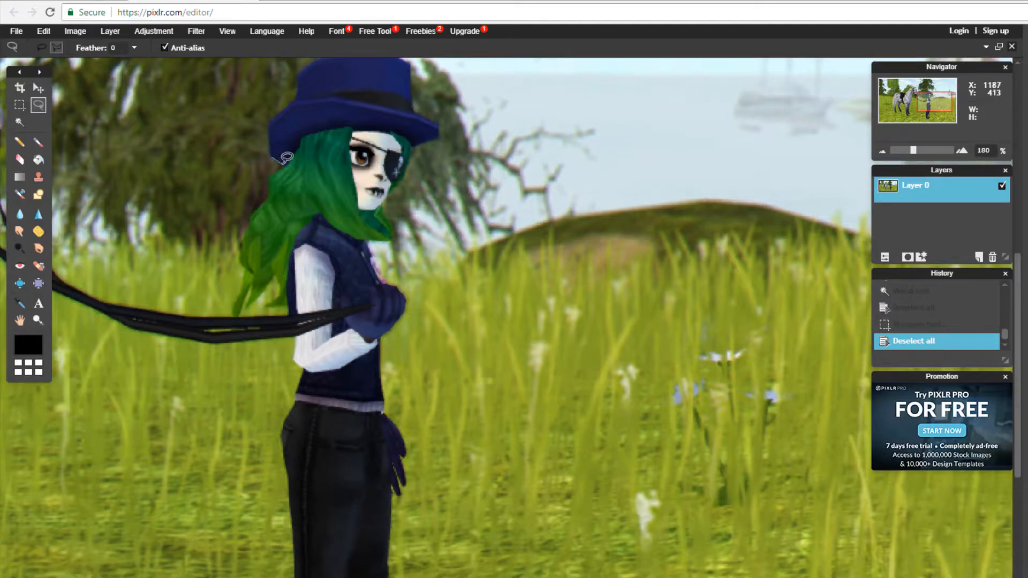
pyautogui.moveTo(271, 171)
pyautogui.mouseDown()
pyautogui.moveTo(267, 201)
pyautogui.moveTo(244, 223)
pyautogui.moveTo(239, 254)
pyautogui.moveTo(251, 296)
pyautogui.moveTo(292, 248)
pyautogui.moveTo(380, 286)
pyautogui.moveTo(385, 221)
pyautogui.moveTo(363, 237)
pyautogui.moveTo(394, 227)
pyautogui.moveTo(383, 205)
pyautogui.moveTo(408, 170)
pyautogui.moveTo(406, 152)
pyautogui.moveTo(449, 106)
pyautogui.moveTo(435, 131)
pyautogui.moveTo(414, 108)
pyautogui.moveTo(411, 69)
pyautogui.moveTo(357, 56)
pyautogui.moveTo(311, 75)
pyautogui.moveTo(387, 71)
pyautogui.moveTo(322, 64)
pyautogui.moveTo(299, 81)
pyautogui.moveTo(306, 97)
pyautogui.moveTo(272, 158)
pyautogui.mouseUp()
# - Invert the lasso selection to select everything except the character's head area
pyautogui.hotkey('ctrl', '-')
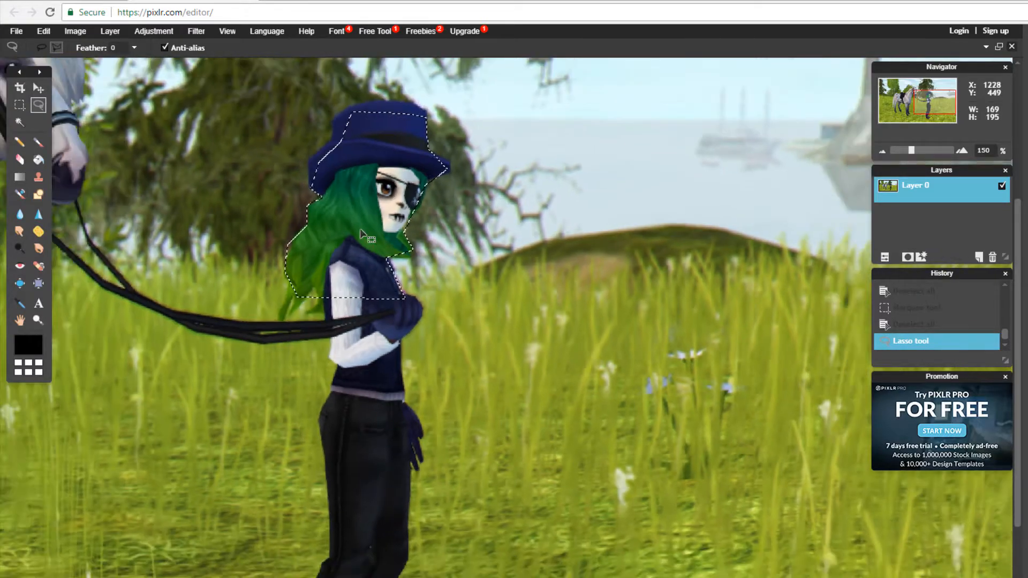
pyautogui.hotkey('ctrl', '-')
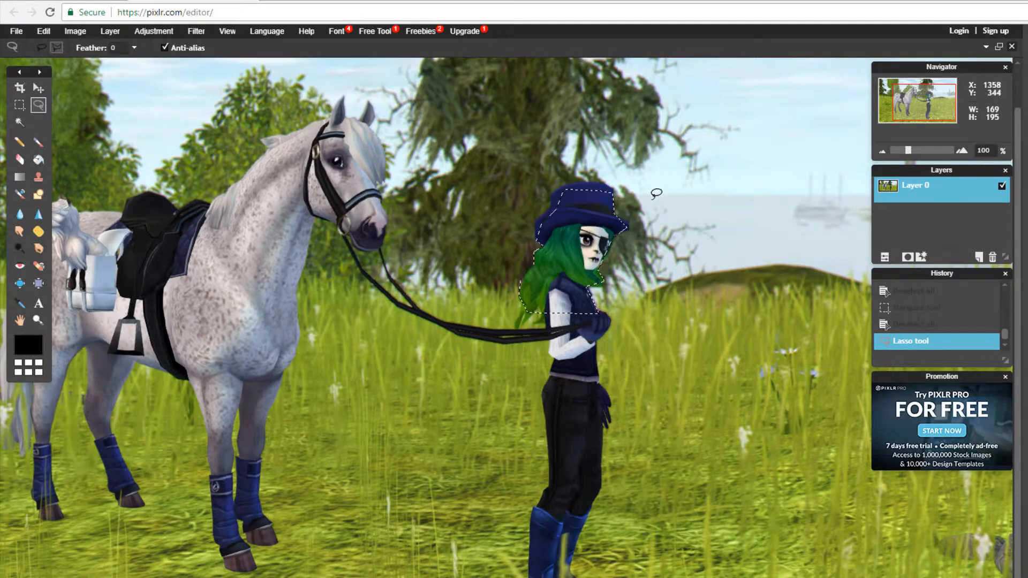
pyautogui.rightClick(693, 230)
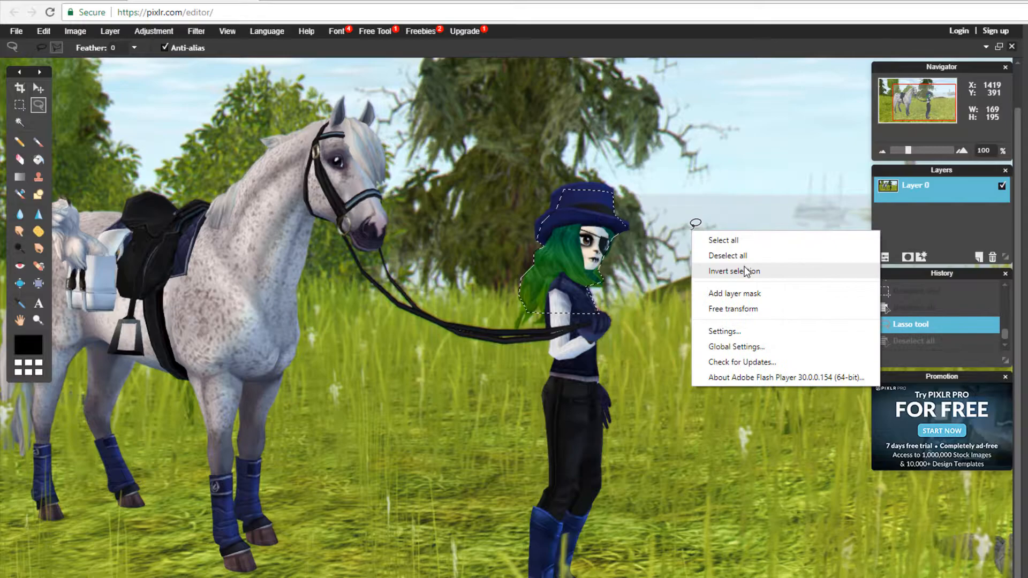
pyautogui.click(745, 268)
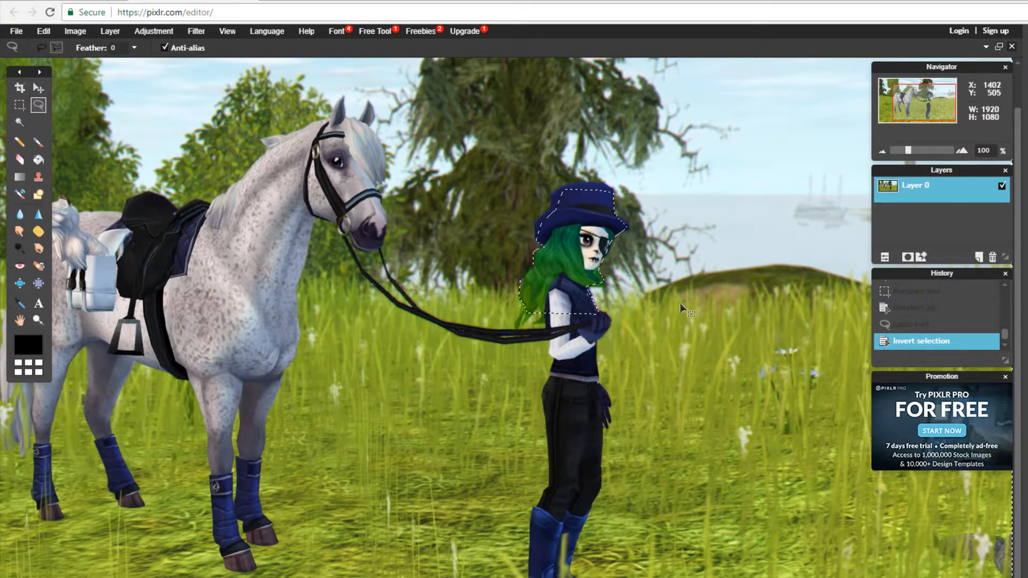
# - Delete everything outside the character's head so its surroundings are transparent, and deselect the image
pyautogui.press('Delete')
pyautogui.click(577, 354)
pyautogui.click(568, 231)
pyautogui.click(595, 176)
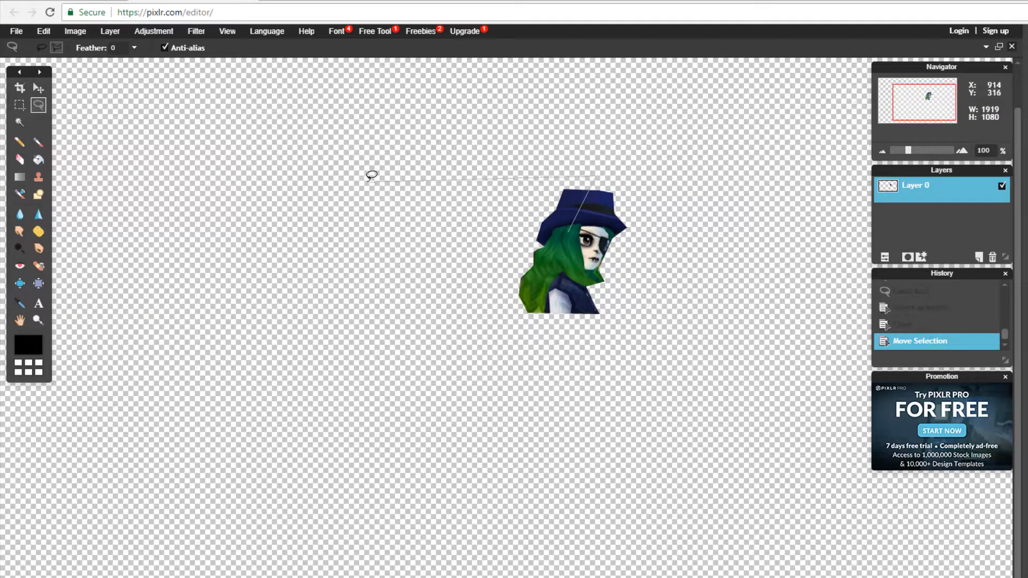
pyautogui.click(371, 181)
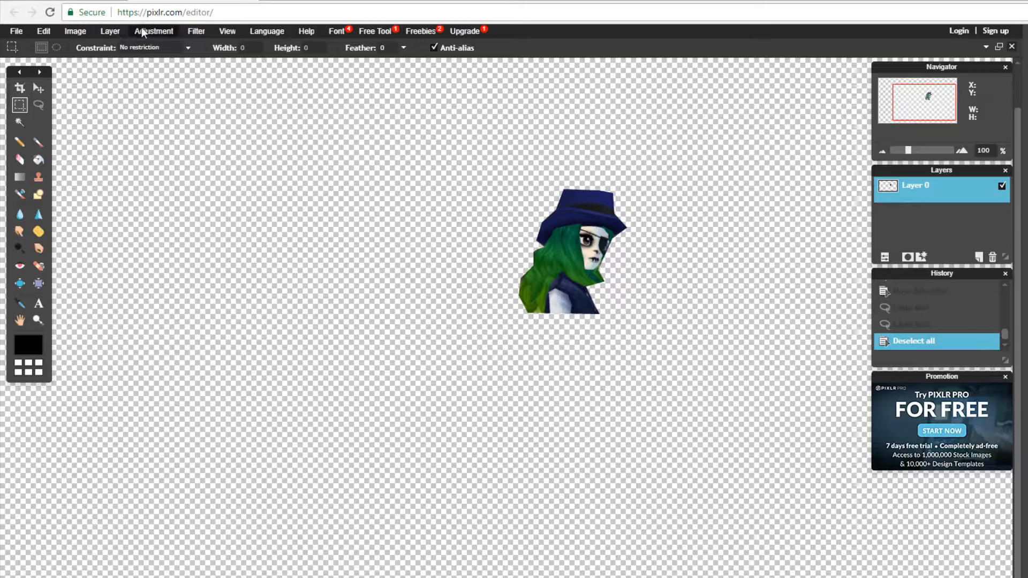
# - Preview a hue shift of 92 on the character's head and discard it
pyautogui.click(108, 31)
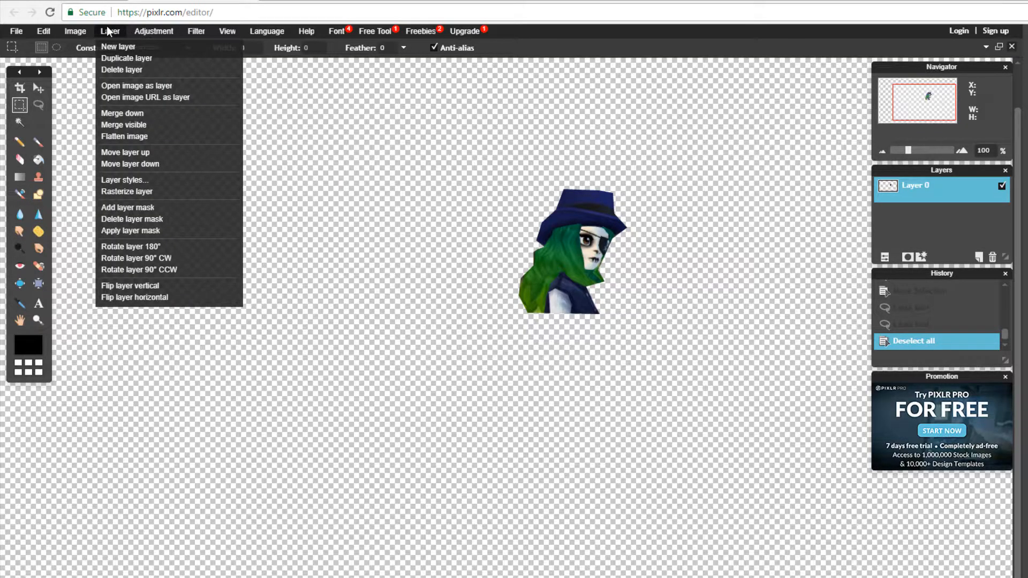
pyautogui.moveTo(155, 33)
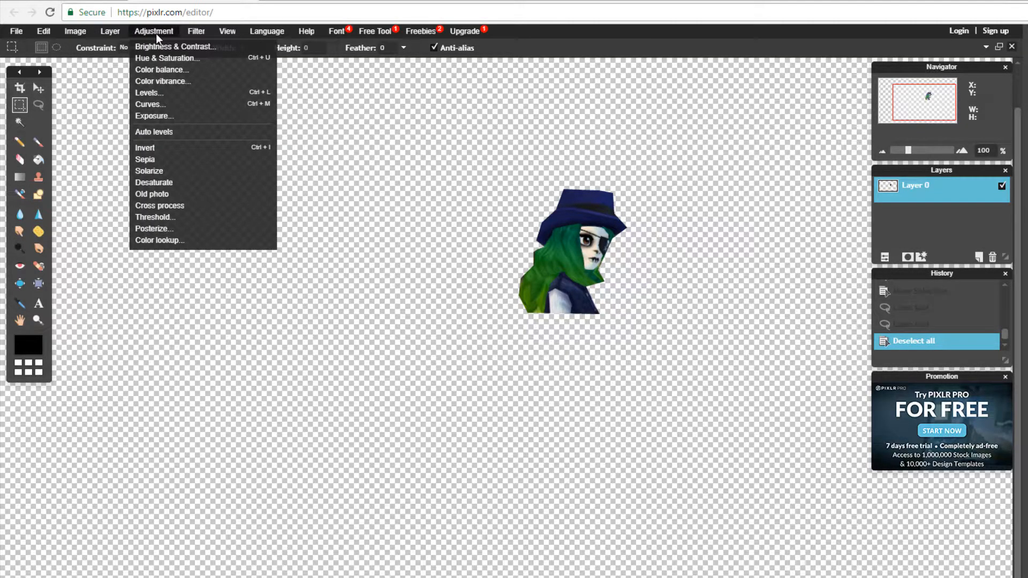
pyautogui.click(166, 58)
pyautogui.moveTo(229, 341); pyautogui.dragTo(255, 341)
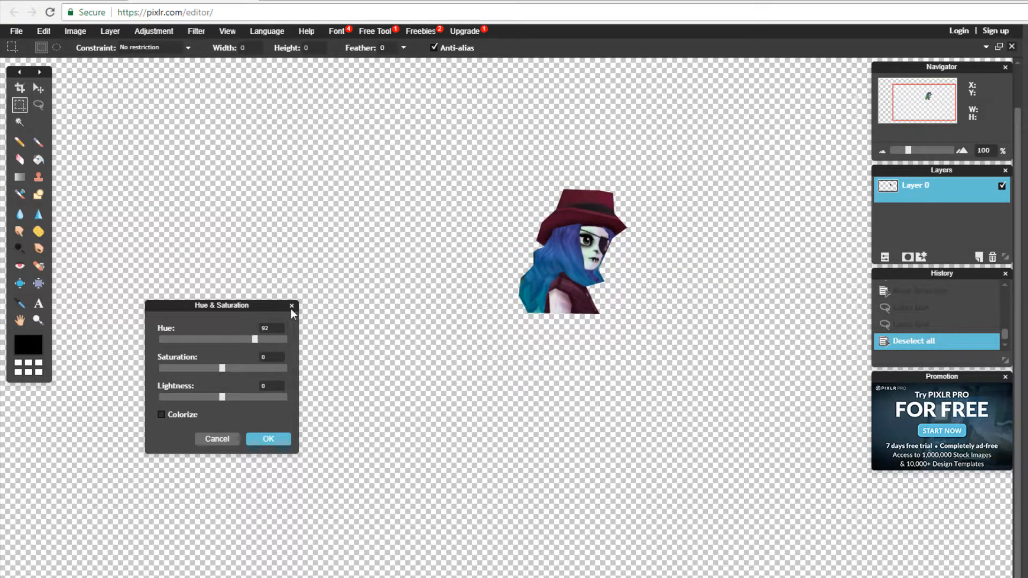
pyautogui.click(291, 307)
# - Preview the Pixelate filter with a cell size of 5 on the head and discard it
pyautogui.click(196, 31)
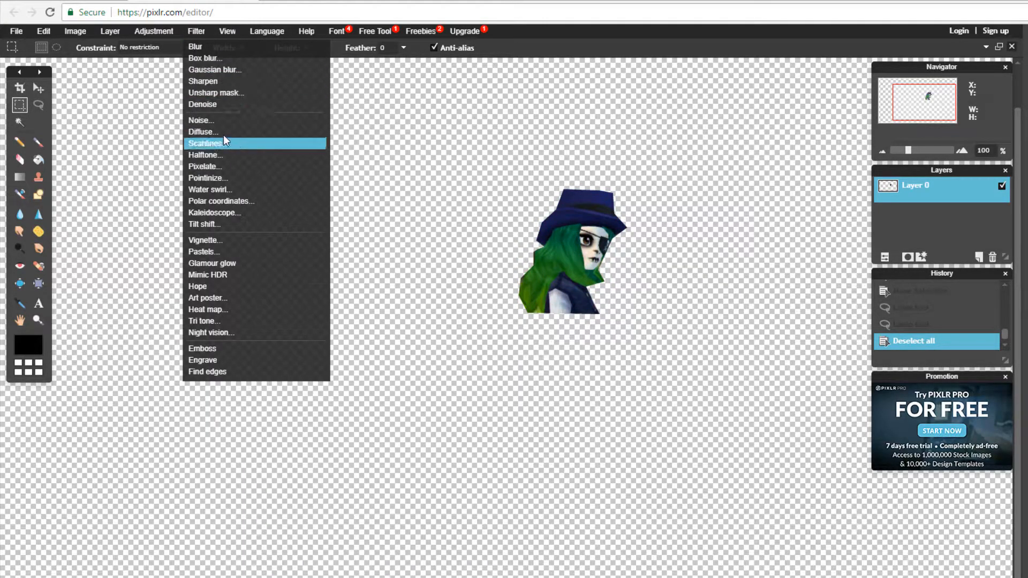
pyautogui.click(225, 167)
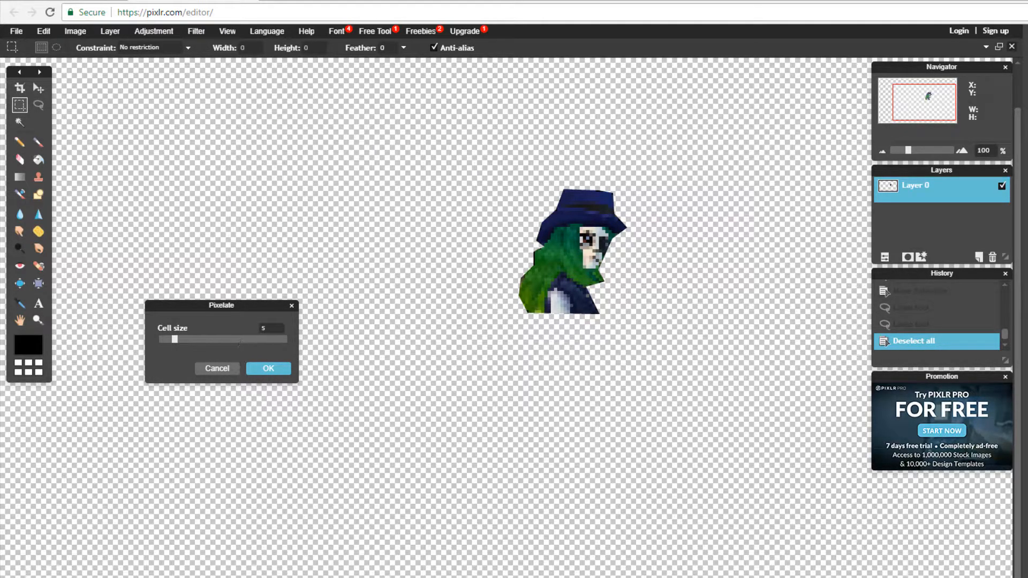
pyautogui.click(291, 305)
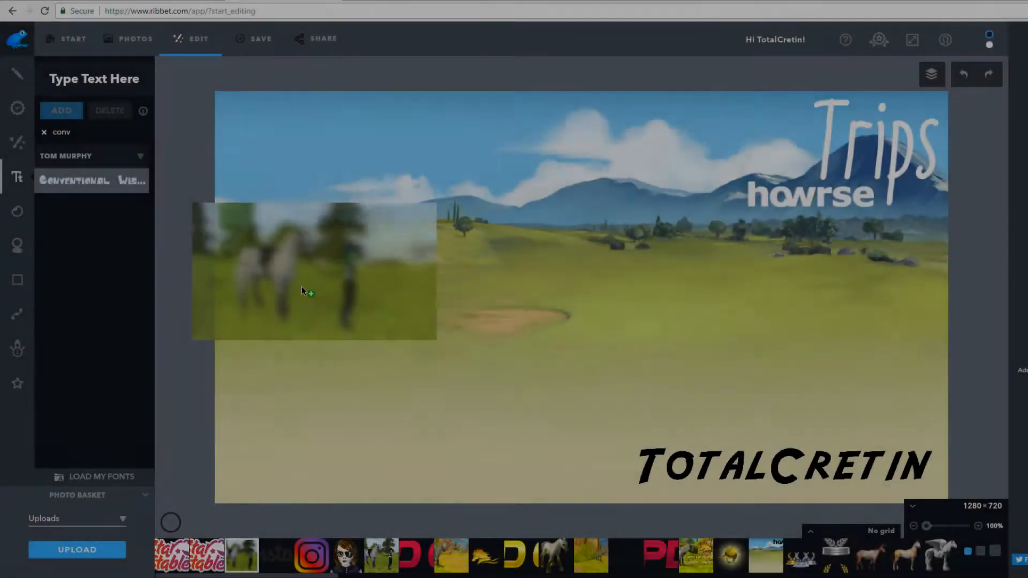
# - Switch to Ribbet and add the blurred horse screenshot, enlarged to cover the whole canvas and sent to the back
pyautogui.moveTo(305, 286); pyautogui.dragTo(368, 211)
pyautogui.moveTo(434, 194); pyautogui.dragTo(391, 166)
pyautogui.moveTo(456, 221); pyautogui.dragTo(728, 374)
pyautogui.moveTo(518, 289); pyautogui.dragTo(460, 276)
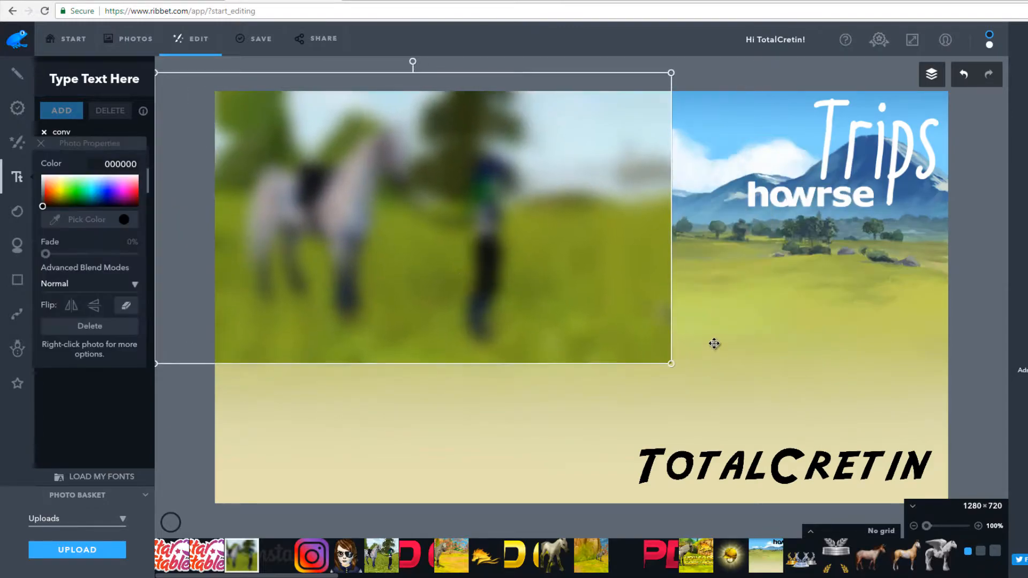
pyautogui.moveTo(672, 360); pyautogui.dragTo(1022, 556)
pyautogui.moveTo(345, 353); pyautogui.dragTo(431, 343)
pyautogui.moveTo(242, 297); pyautogui.dragTo(2, 298)
pyautogui.moveTo(293, 274); pyautogui.dragTo(378, 328)
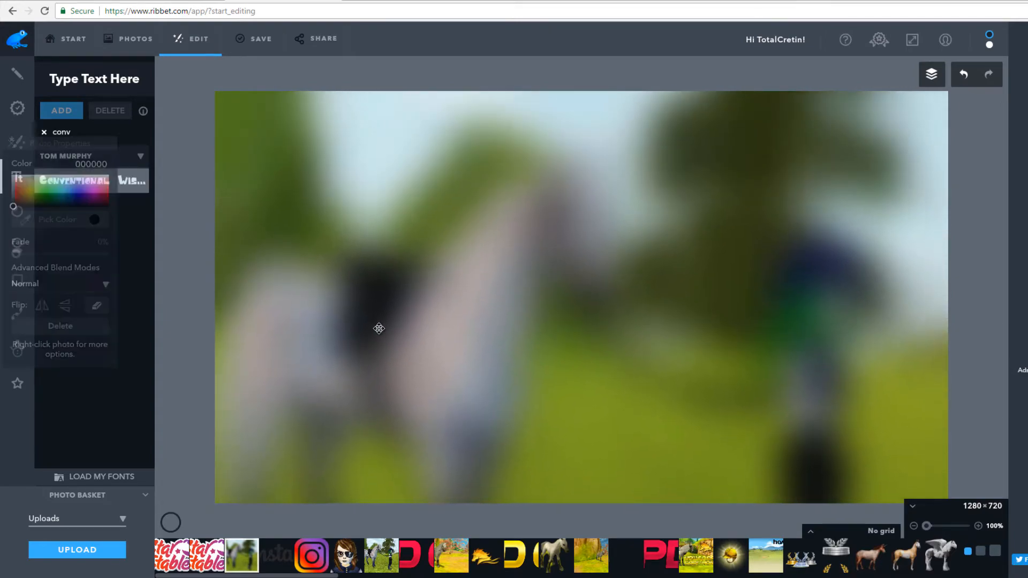
pyautogui.rightClick(379, 328)
pyautogui.click(420, 356)
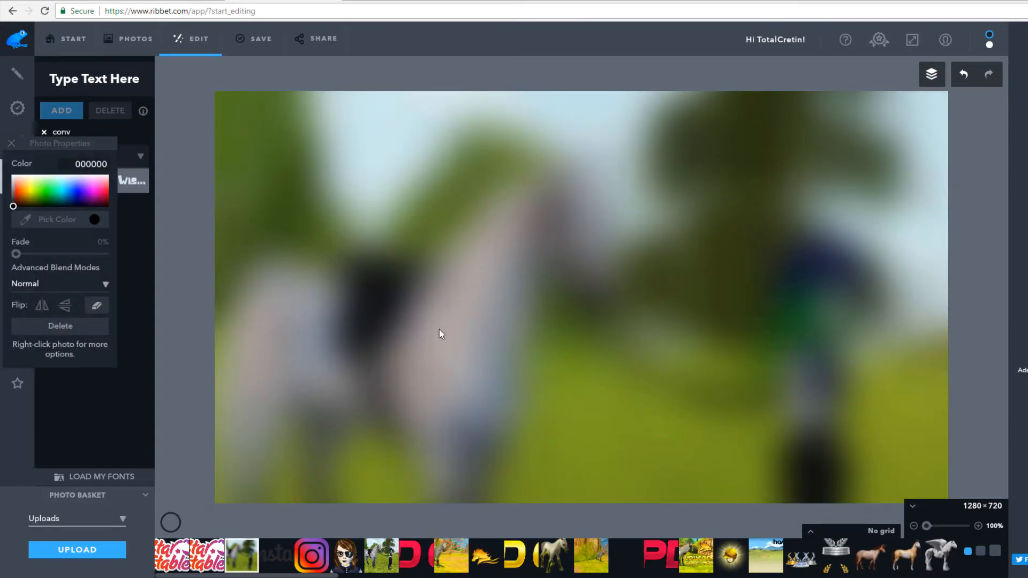
# - Add the brown-haired character portrait with the eye patch and enlarge it to fill the left half of the canvas
pyautogui.moveTo(346, 555); pyautogui.dragTo(483, 255)
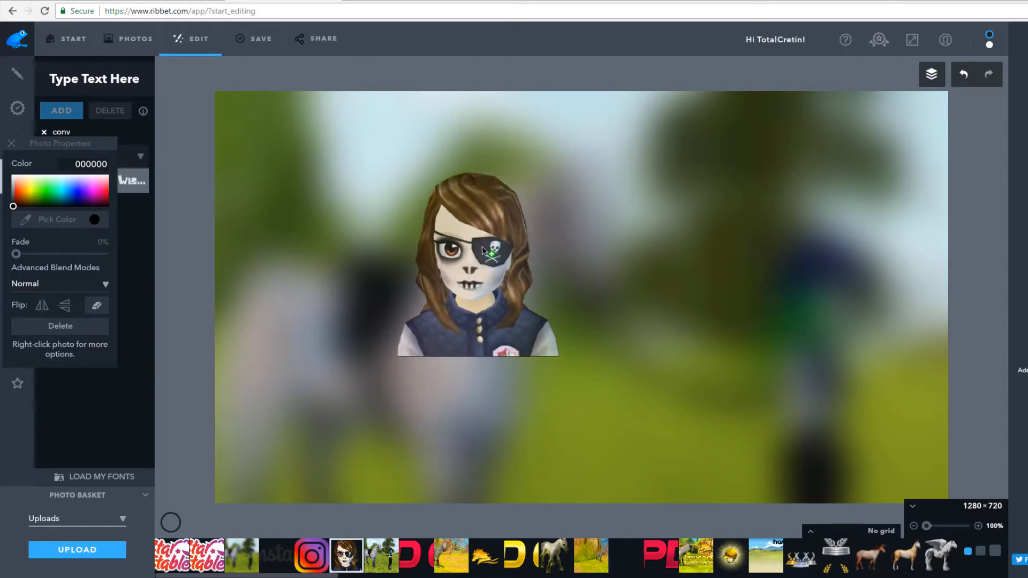
pyautogui.moveTo(467, 323); pyautogui.dragTo(497, 510)
pyautogui.moveTo(470, 136); pyautogui.dragTo(415, 68)
pyautogui.moveTo(354, 247); pyautogui.dragTo(367, 239)
pyautogui.moveTo(355, 432); pyautogui.dragTo(345, 444)
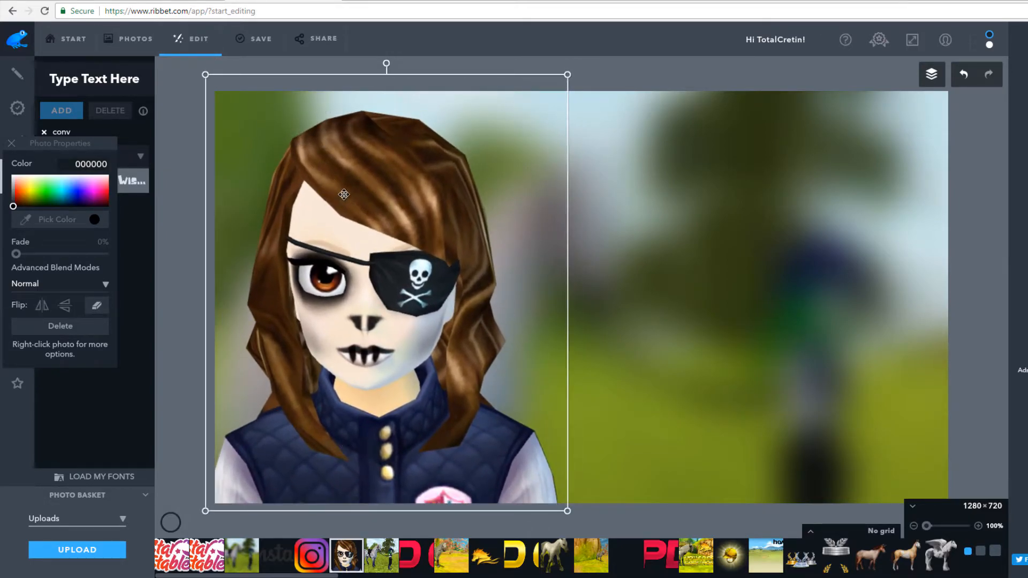
pyautogui.moveTo(428, 274)
pyautogui.mouseDown()
pyautogui.moveTo(676, 272)
pyautogui.moveTo(542, 275)
pyautogui.moveTo(426, 253)
pyautogui.moveTo(420, 270)
pyautogui.mouseUp()
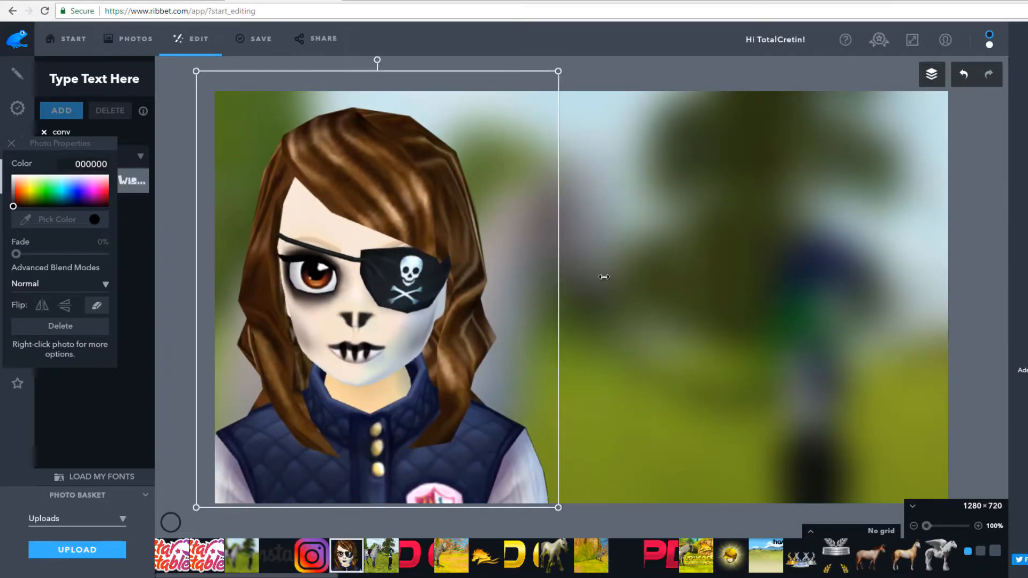
# - Place the Star Stable and Instagram logos beside the portrait, enlarging the Instagram logo and putting the Star Stable logo beneath it
pyautogui.moveTo(196, 557); pyautogui.dragTo(667, 199)
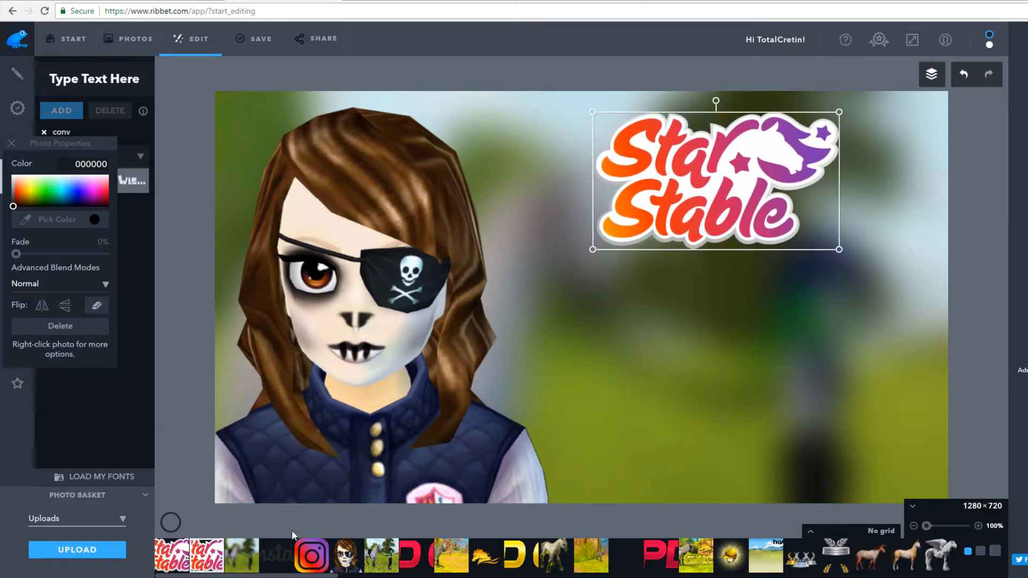
pyautogui.moveTo(277, 555); pyautogui.dragTo(650, 362)
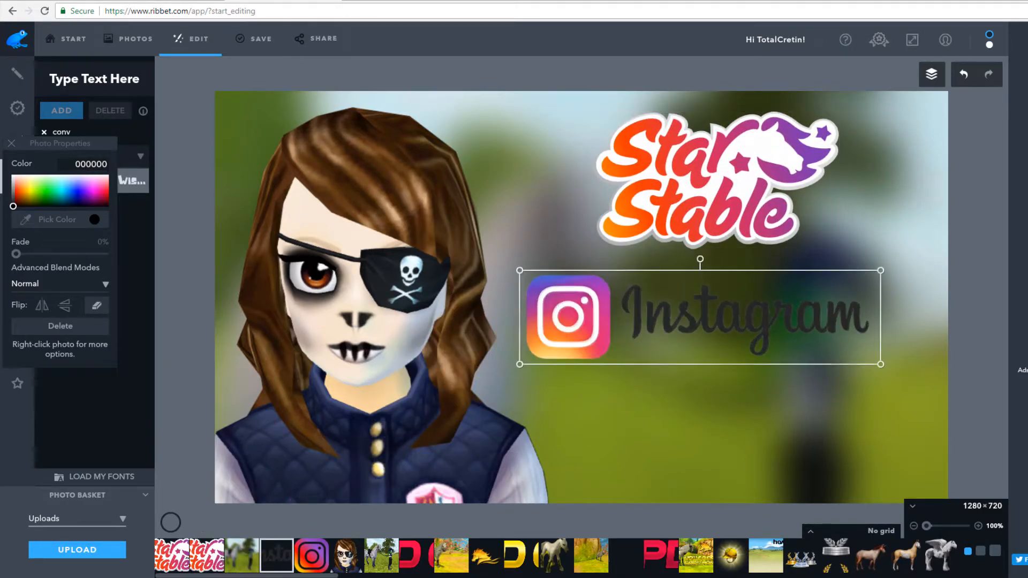
pyautogui.moveTo(870, 291); pyautogui.dragTo(934, 289)
pyautogui.moveTo(455, 438); pyautogui.dragTo(443, 438)
pyautogui.moveTo(624, 366); pyautogui.dragTo(602, 367)
pyautogui.moveTo(911, 280); pyautogui.dragTo(944, 280)
pyautogui.moveTo(803, 315); pyautogui.dragTo(811, 305)
pyautogui.moveTo(755, 192); pyautogui.dragTo(741, 426)
pyautogui.click(684, 300)
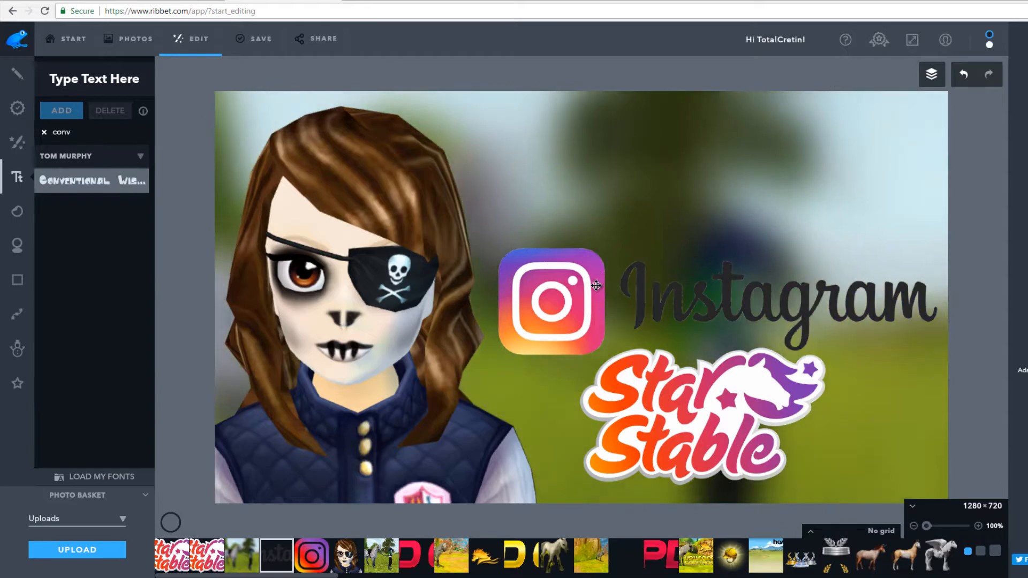
# - Flip the blurred background horizontally and reposition it behind the logos
pyautogui.moveTo(596, 285); pyautogui.dragTo(779, 291)
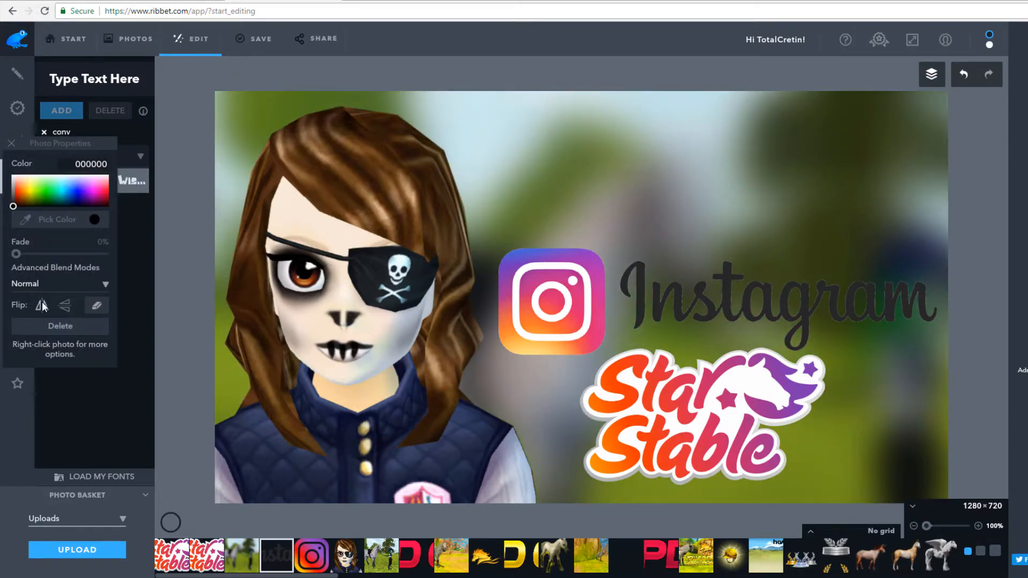
pyautogui.click(43, 306)
pyautogui.moveTo(831, 196); pyautogui.dragTo(585, 156)
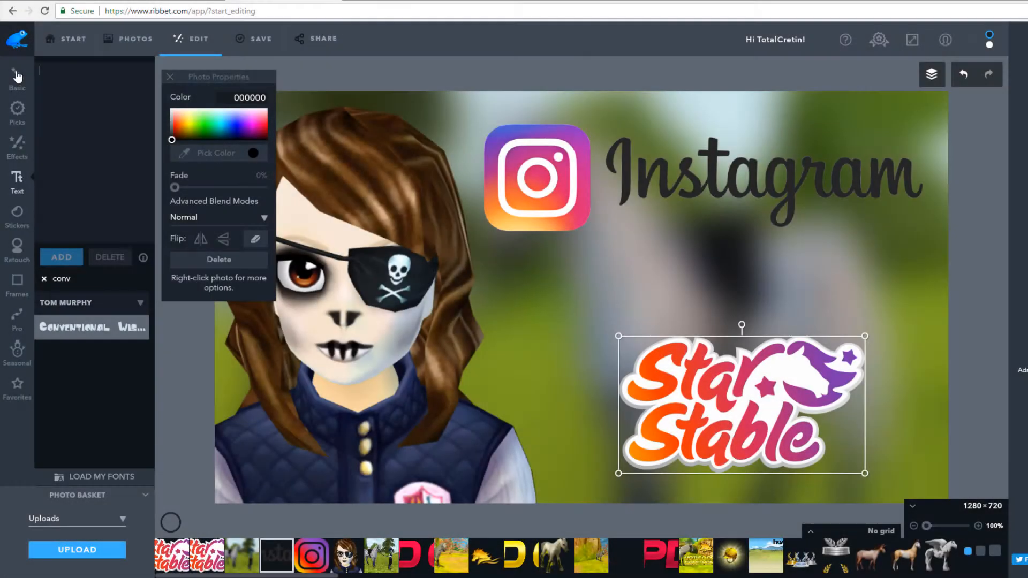
pyautogui.click(15, 91)
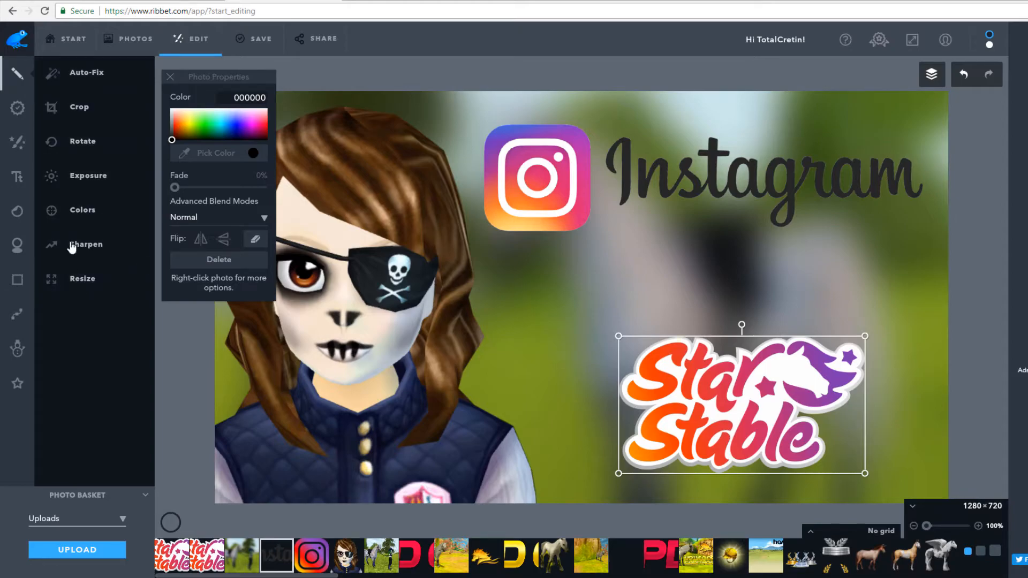
pyautogui.click(19, 113)
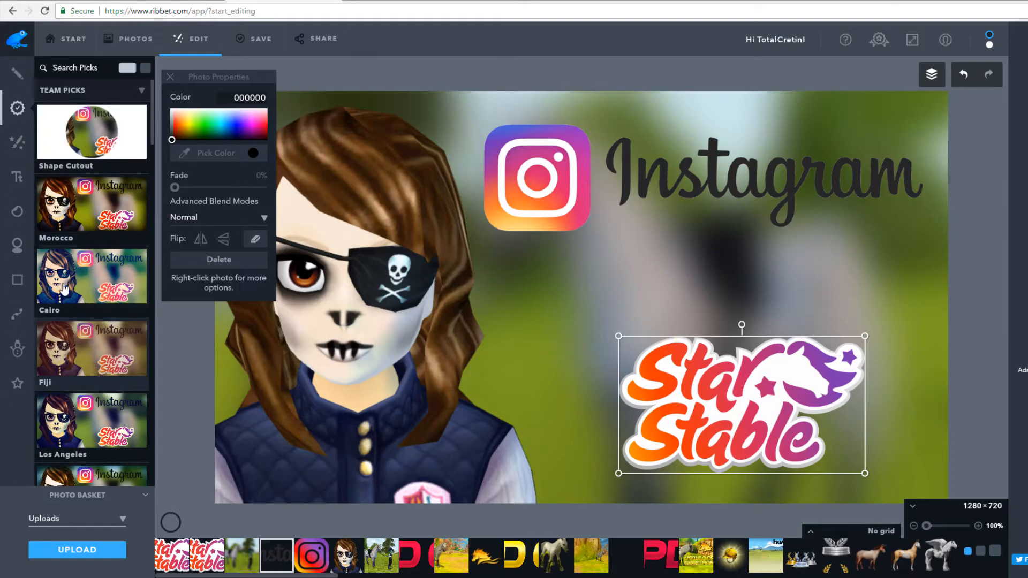
pyautogui.scroll(-1, 102, 364)
pyautogui.scroll(1, 101, 364)
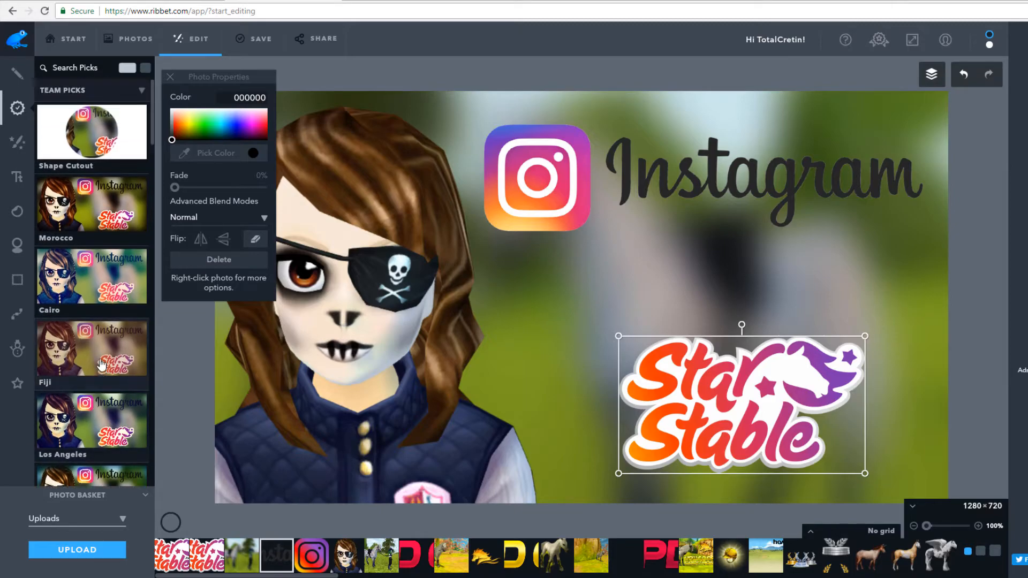
# - Add a two-line text reading "controls my" and "sso life" to the canvas
pyautogui.click(17, 182)
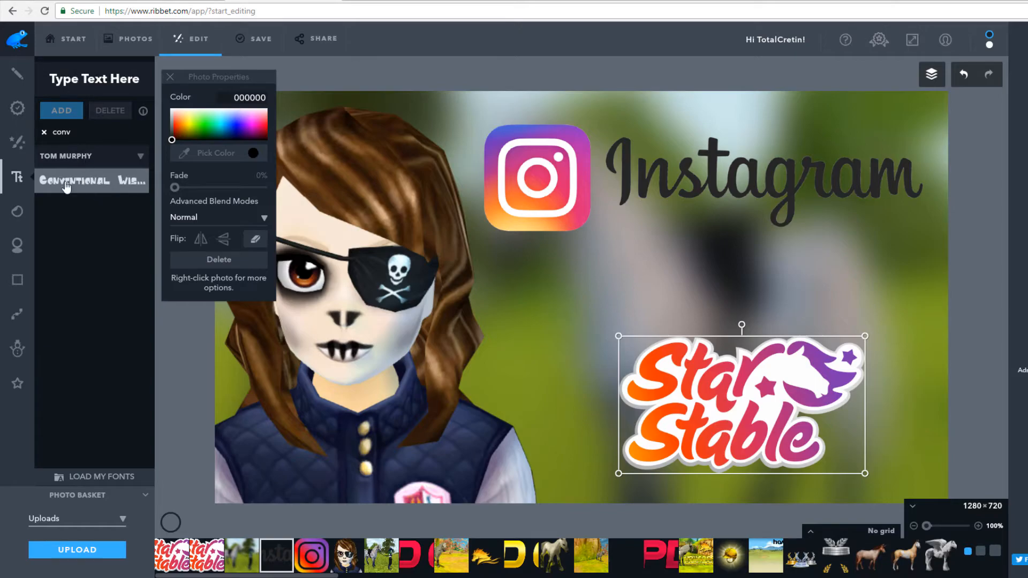
pyautogui.click(71, 75)
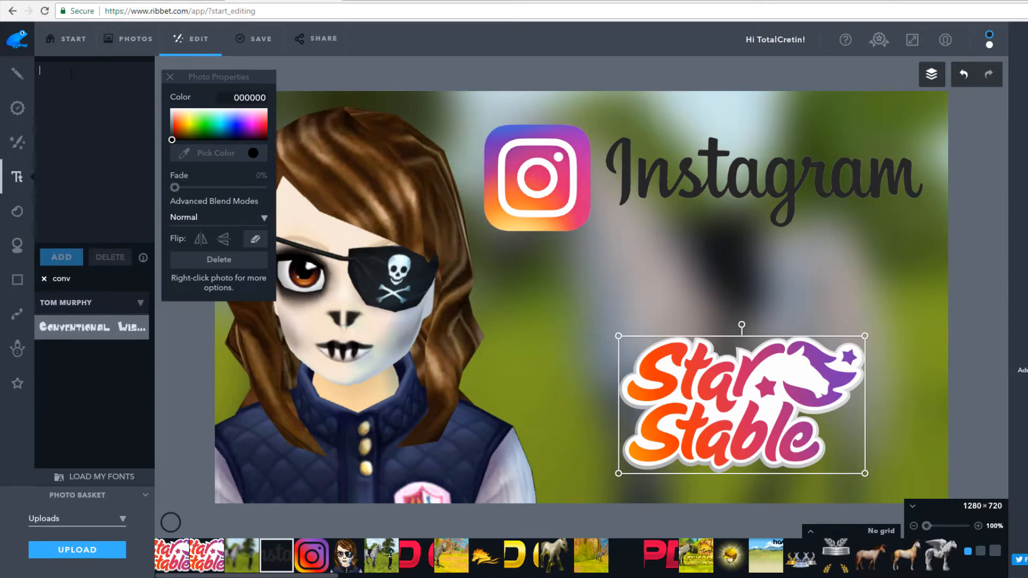
pyautogui.write('controls my')
pyautogui.press('Return')
pyautogui.write('sso life')
pyautogui.click(76, 257)
# - Replace the text with "TAKES OVER" and "MY SSO" on two lines
pyautogui.moveTo(77, 80); pyautogui.dragTo(67, 80)
pyautogui.write('TAKES OVER')
pyautogui.press('Return')
pyautogui.write('MY SSO')
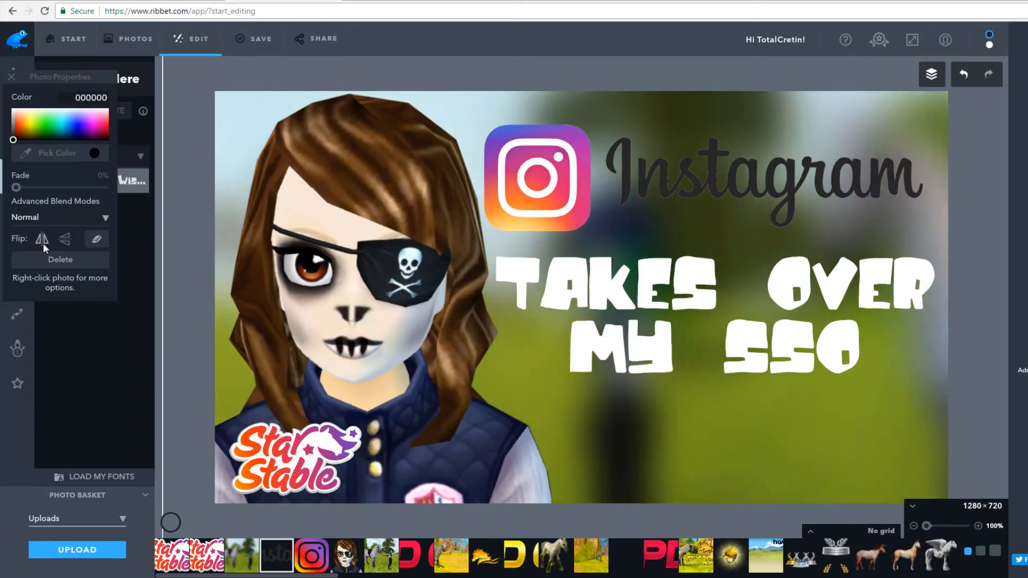
# - Shift the blurred background and move the Instagram logo and the text slightly upwards
pyautogui.moveTo(615, 375); pyautogui.dragTo(748, 429)
pyautogui.moveTo(579, 169); pyautogui.dragTo(583, 151)
pyautogui.moveTo(642, 289); pyautogui.dragTo(647, 265)
# - Extend the text with a third line so it reads "TAKES OVER / MY SSO / ACCOUNT" and lower it below the Instagram logo
pyautogui.moveTo(128, 88); pyautogui.dragTo(173, 86)
pyautogui.click(74, 79)
pyautogui.press('BackSpace')
pyautogui.press('BackSpace')
pyautogui.press('BackSpace')
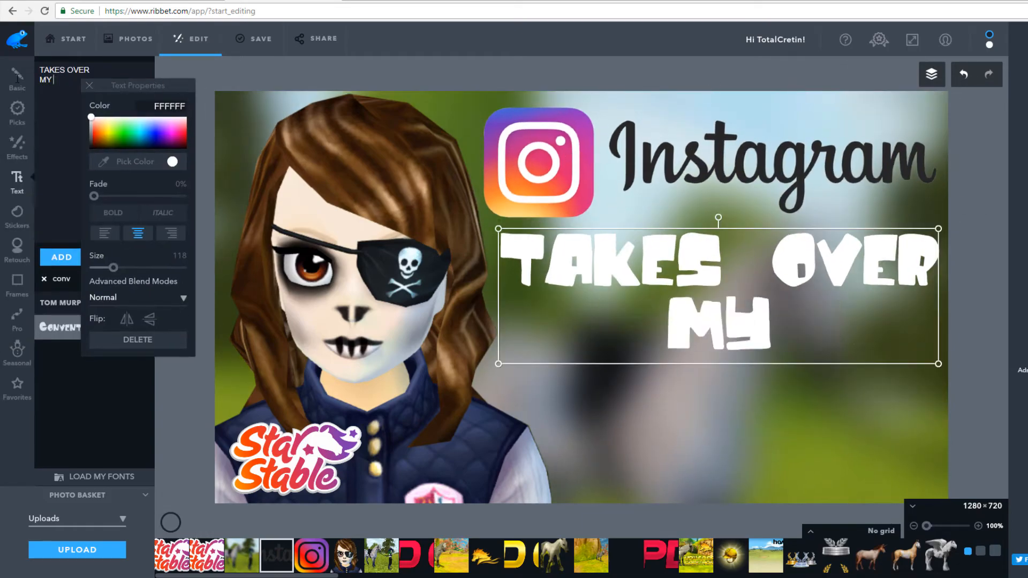
pyautogui.write('SSO')
pyautogui.press('Return')
pyautogui.write('ACCOUNT')
pyautogui.moveTo(718, 321); pyautogui.dragTo(716, 338)
# - Clear the font search to list all fonts
pyautogui.click(934, 399)
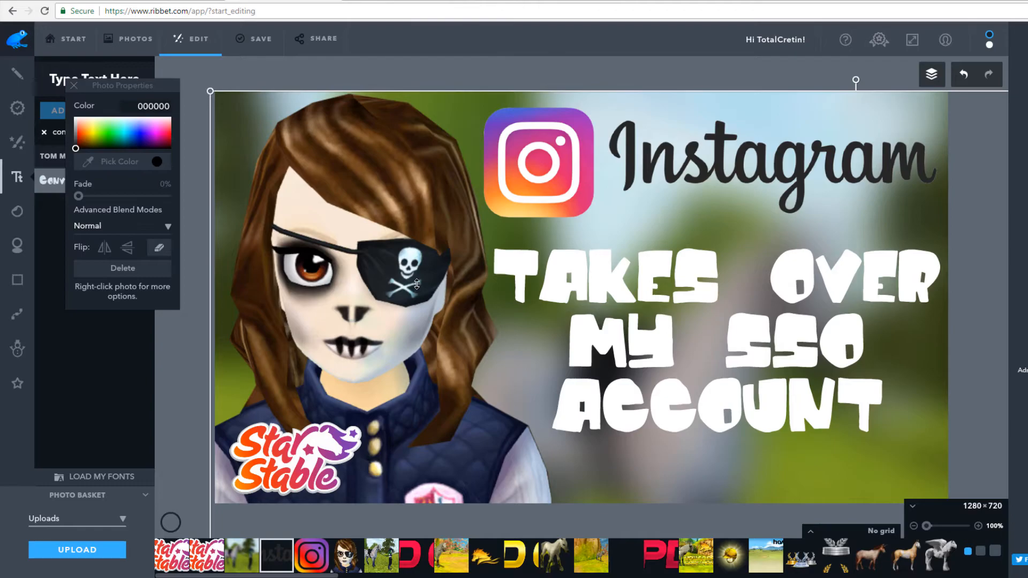
pyautogui.moveTo(138, 95); pyautogui.dragTo(223, 96)
pyautogui.click(45, 133)
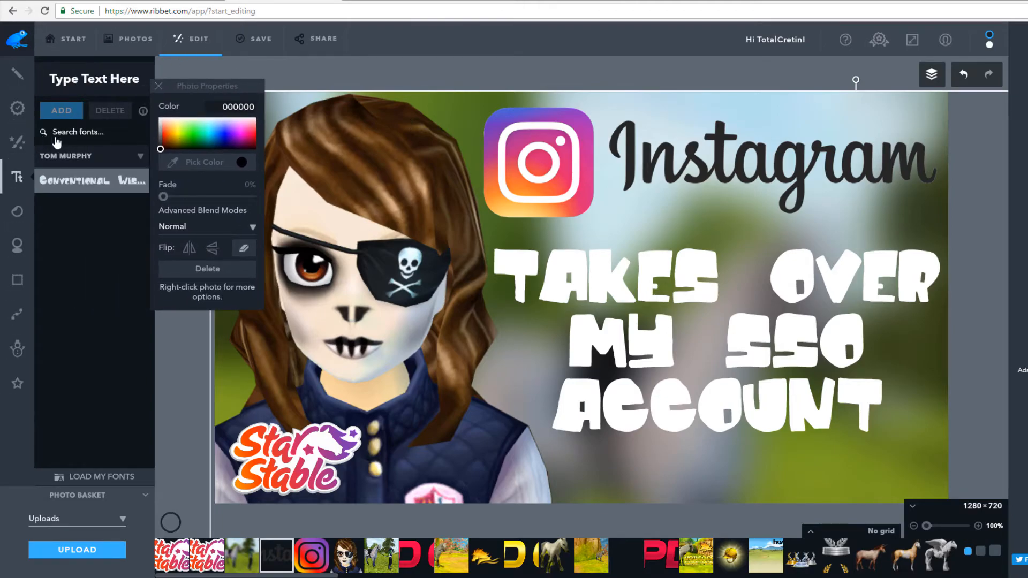
# - Try to add another copy of the Star Stable logo to the canvas
pyautogui.moveTo(188, 88); pyautogui.dragTo(197, 81)
pyautogui.moveTo(172, 562); pyautogui.dragTo(464, 295)
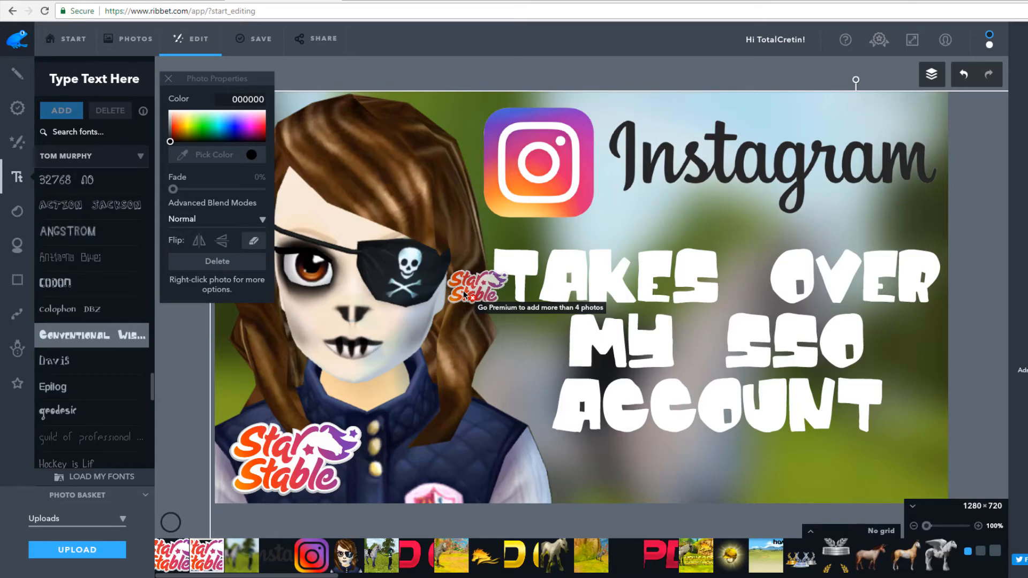
pyautogui.moveTo(464, 295); pyautogui.dragTo(589, 278)
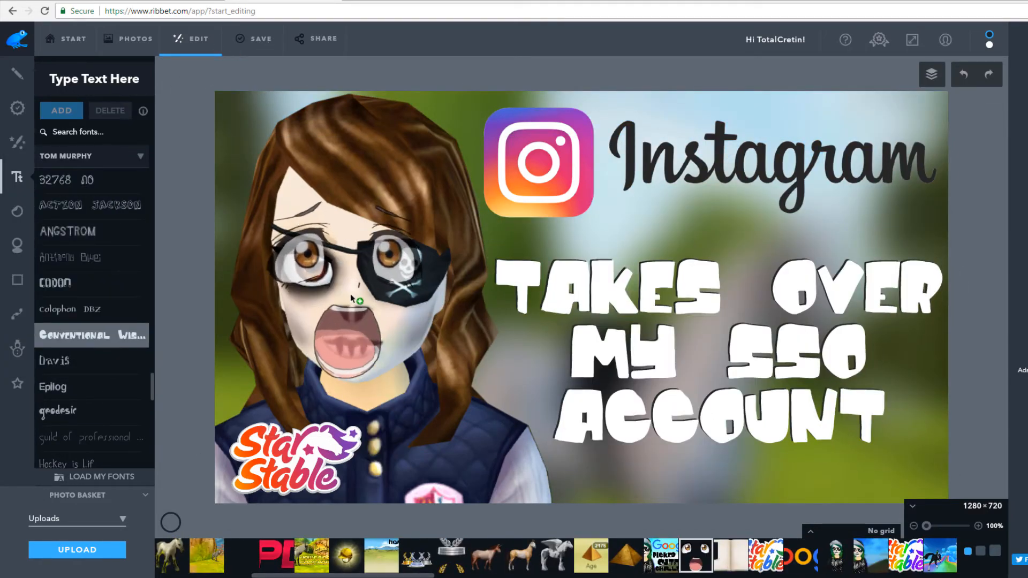
# - Place the screaming cartoon face picture over the portrait's eye and mouth
pyautogui.click(376, 350)
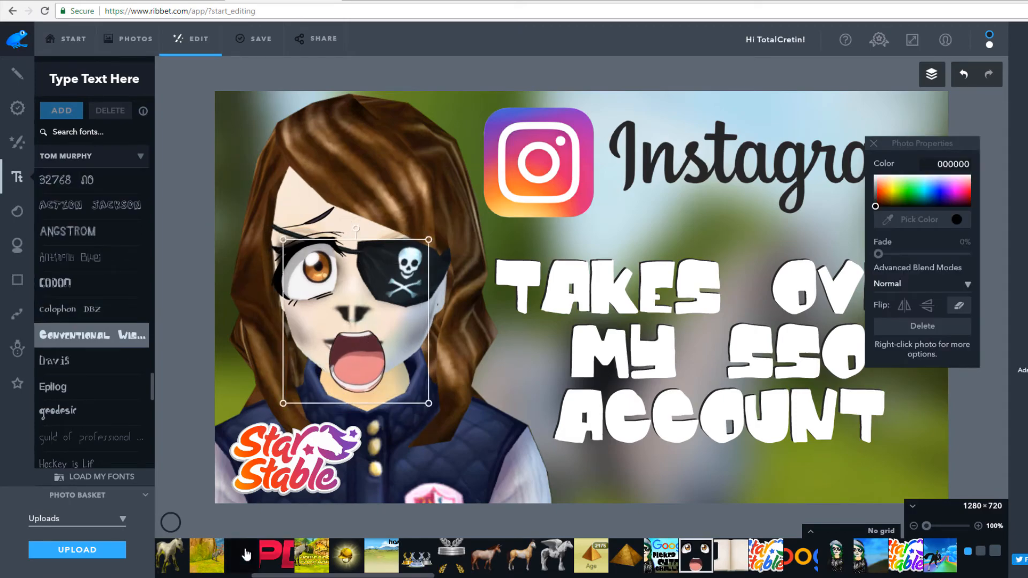
pyautogui.click(17, 73)
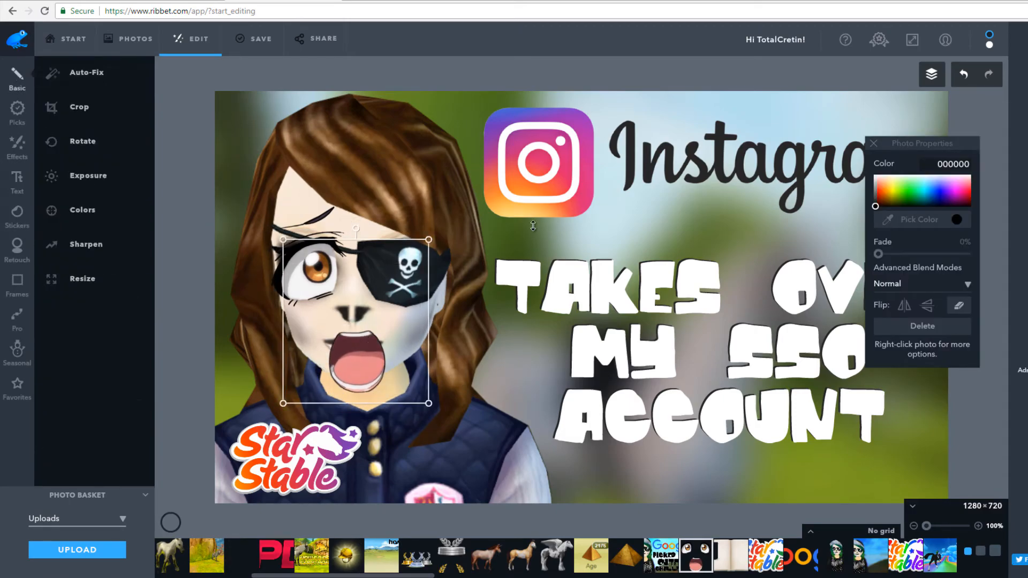
pyautogui.scroll(5, 80, 141)
# - Add a circle sticker over the mouth and colour it C6CFC0, sampled from the portrait's face
pyautogui.click(17, 211)
pyautogui.click(80, 133)
pyautogui.click(121, 150)
pyautogui.moveTo(581, 297); pyautogui.dragTo(351, 325)
pyautogui.click(919, 220)
pyautogui.click(409, 343)
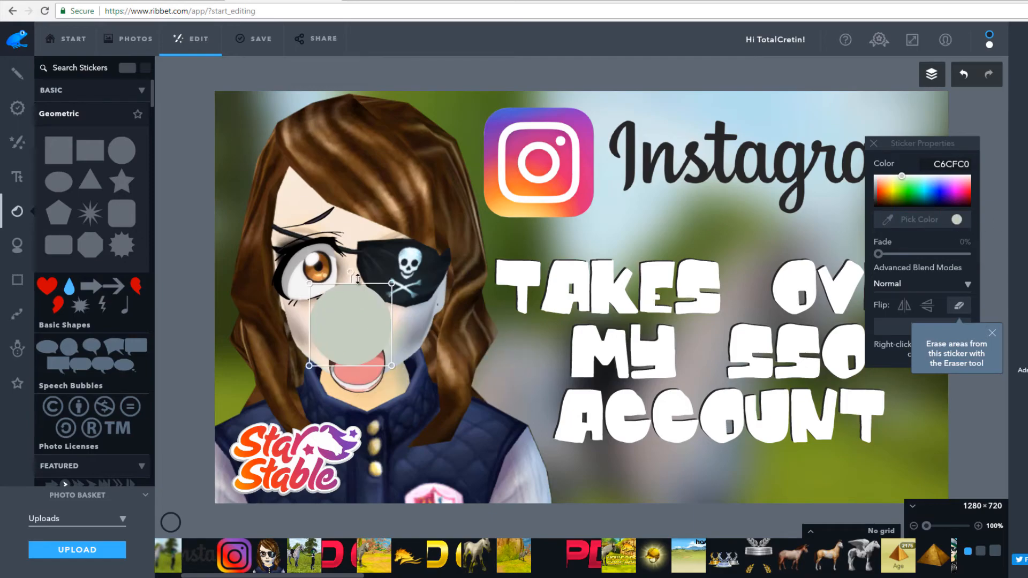
pyautogui.click(321, 351)
pyautogui.moveTo(904, 254); pyautogui.dragTo(878, 253)
# - Send the circle sticker and the character portrait to the back of the layer order
pyautogui.rightClick(337, 340)
pyautogui.click(375, 368)
pyautogui.rightClick(410, 328)
pyautogui.rightClick(373, 135)
pyautogui.click(402, 162)
# - Cover the corner of the original mouth with a small F4E1CB circle sticker and send it behind the screaming mouth
pyautogui.click(321, 343)
pyautogui.rightClick(331, 341)
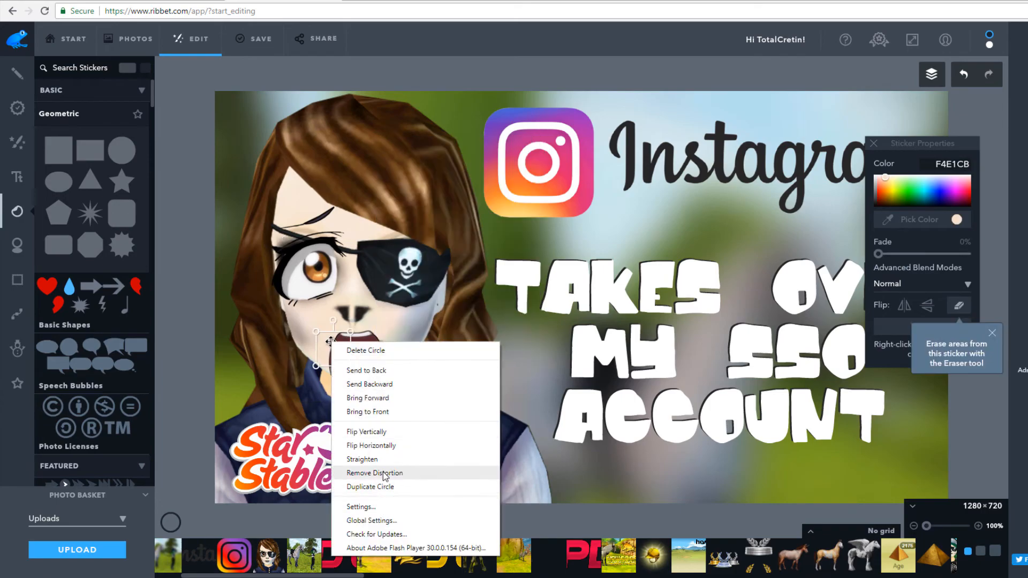
pyautogui.click(481, 472)
pyautogui.click(362, 347)
pyautogui.click(362, 363)
pyautogui.rightClick(371, 344)
pyautogui.click(405, 370)
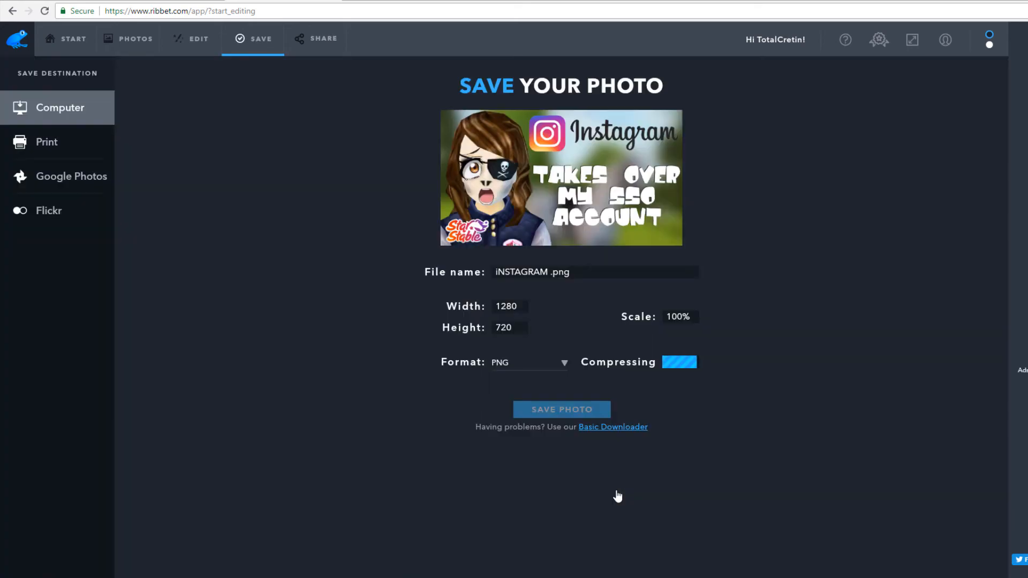